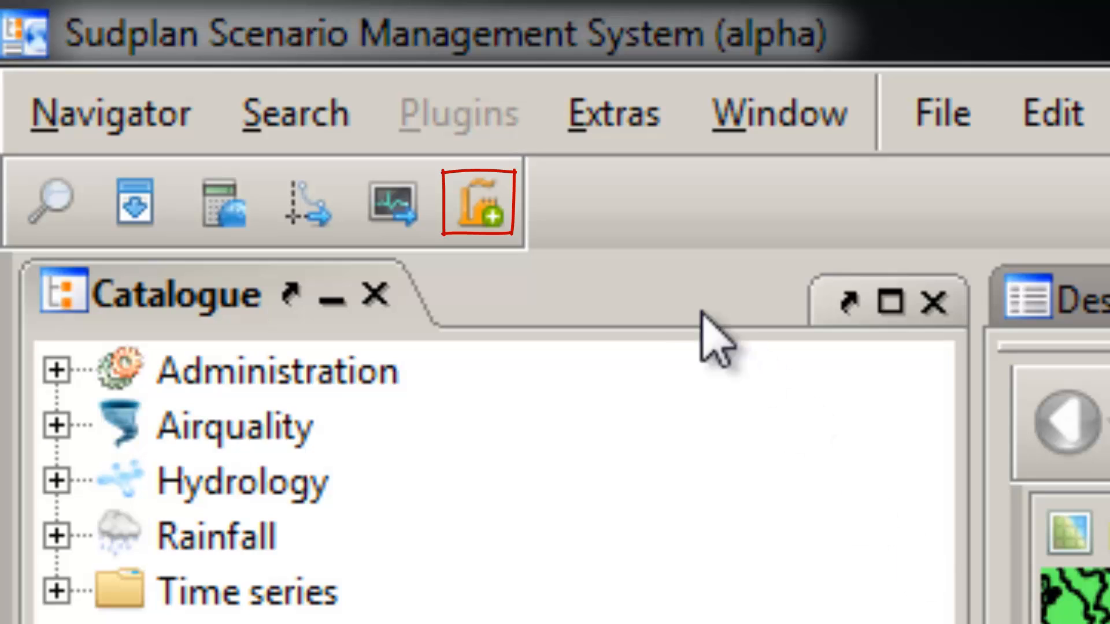
# Step: Start a new emission database and give its first grid the substance NH₃ and the emission grid file emissionlayer_1_grid.txt
pyautogui.click(483, 206)
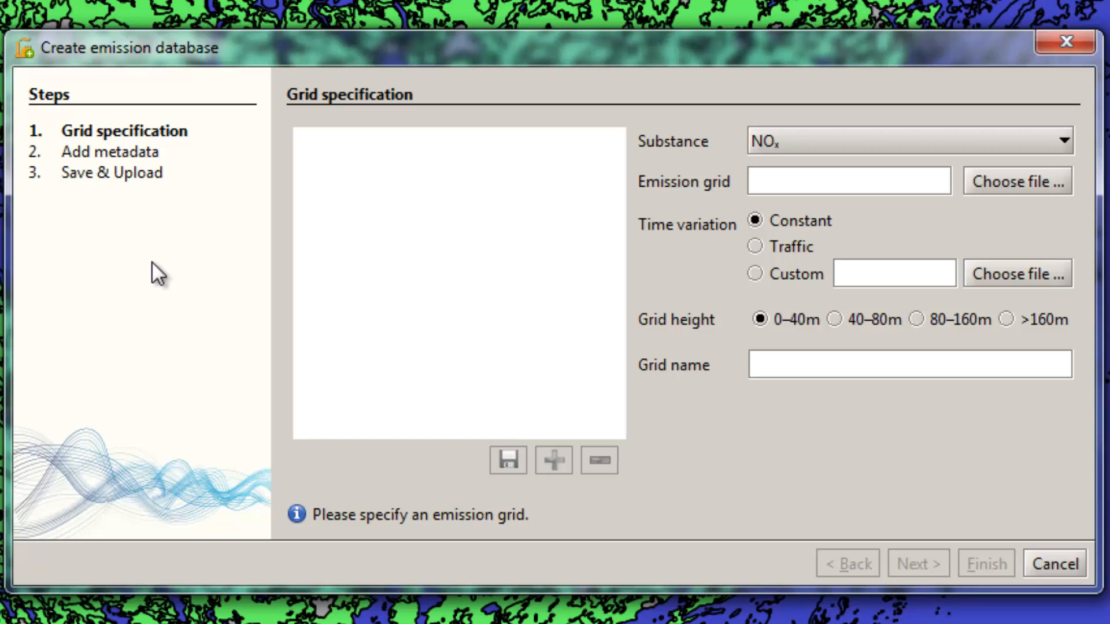
pyautogui.click(810, 141)
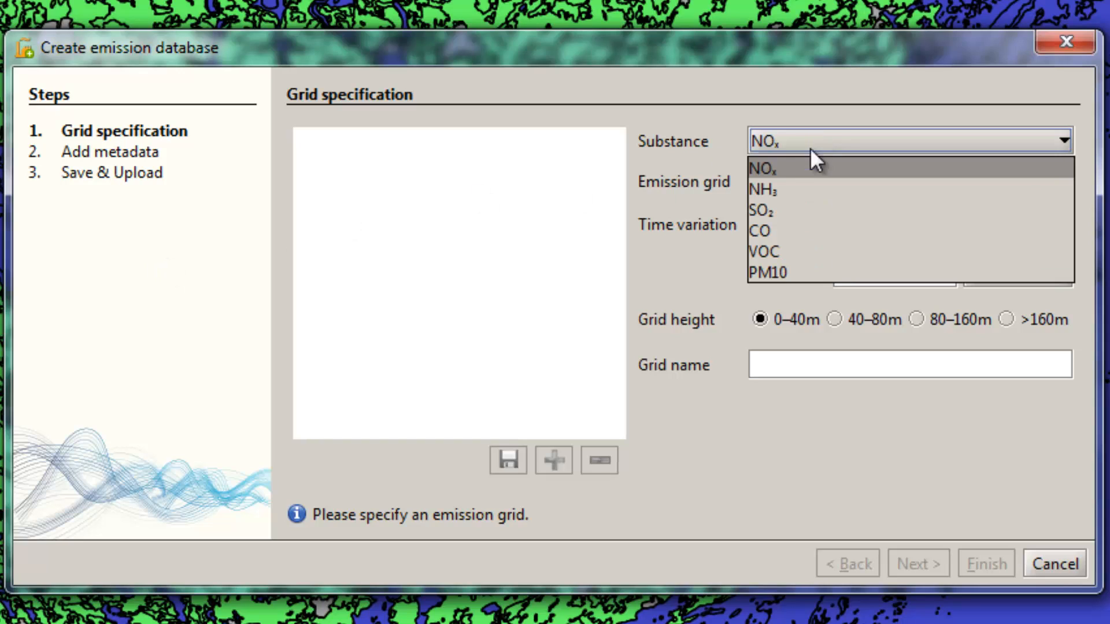
pyautogui.click(804, 189)
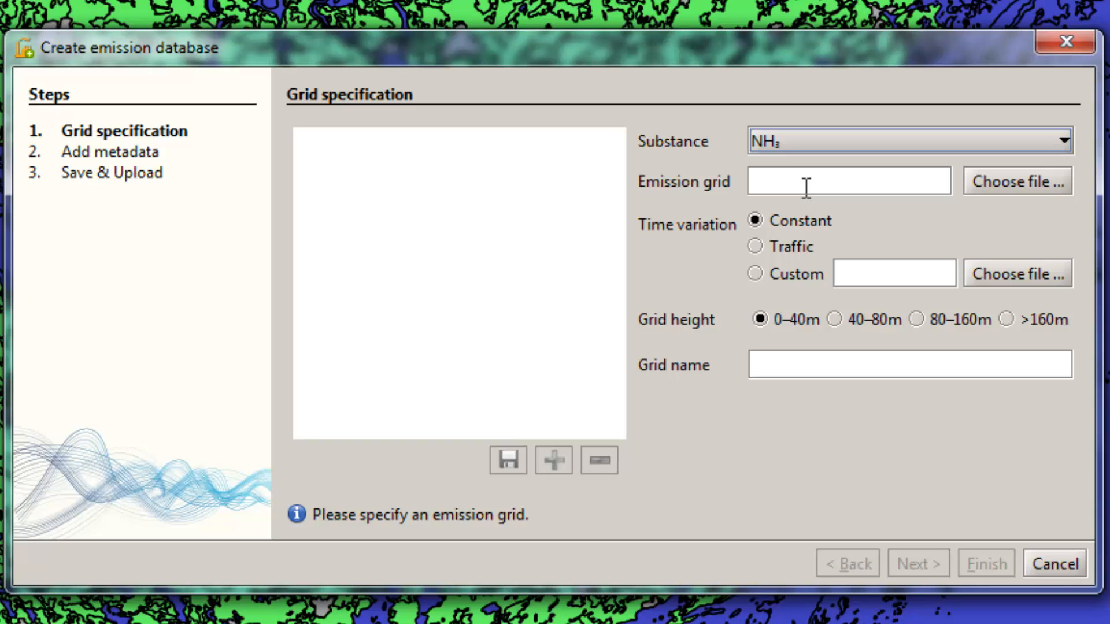
pyautogui.click(984, 191)
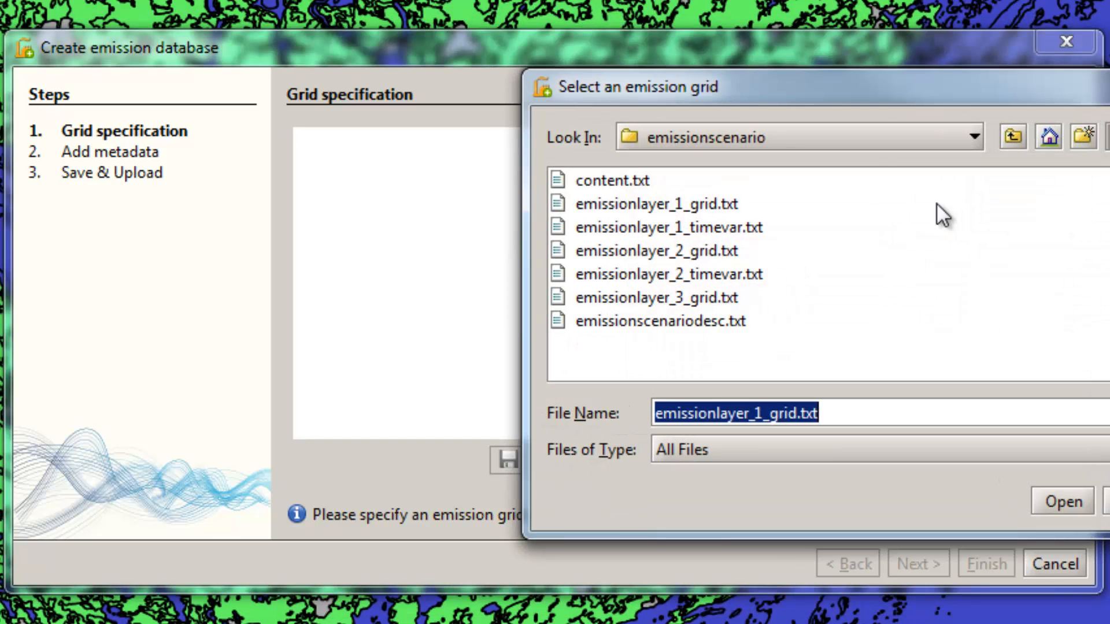
pyautogui.doubleClick(706, 205)
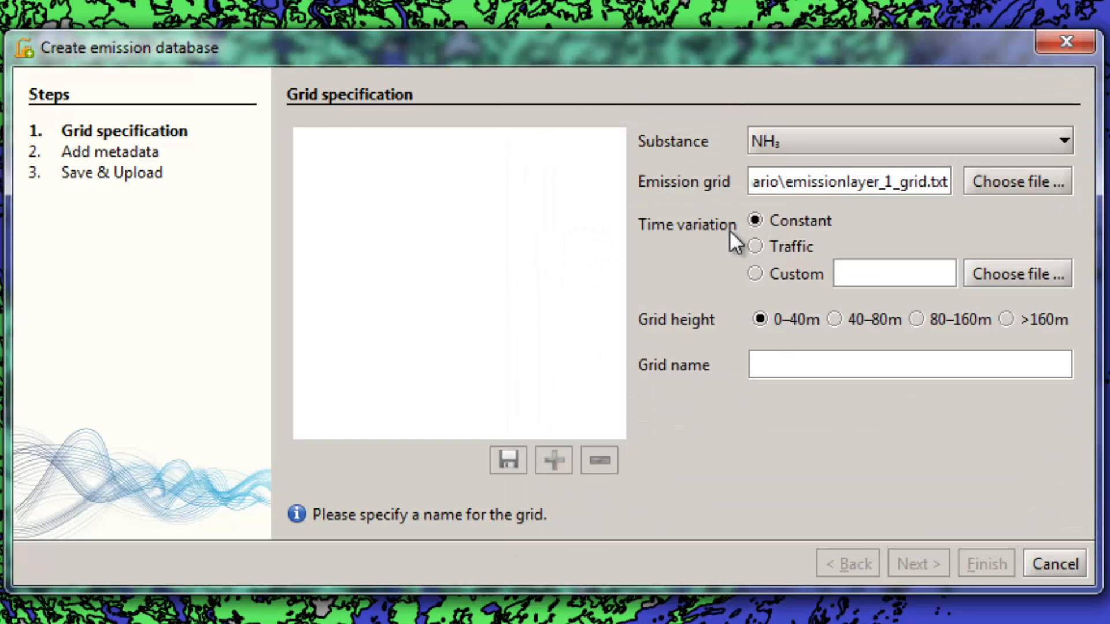
# Step: Set the first grid's time variation to Custom, using the file emissionlayer_1_timevar.txt
pyautogui.click(767, 279)
pyautogui.click(983, 279)
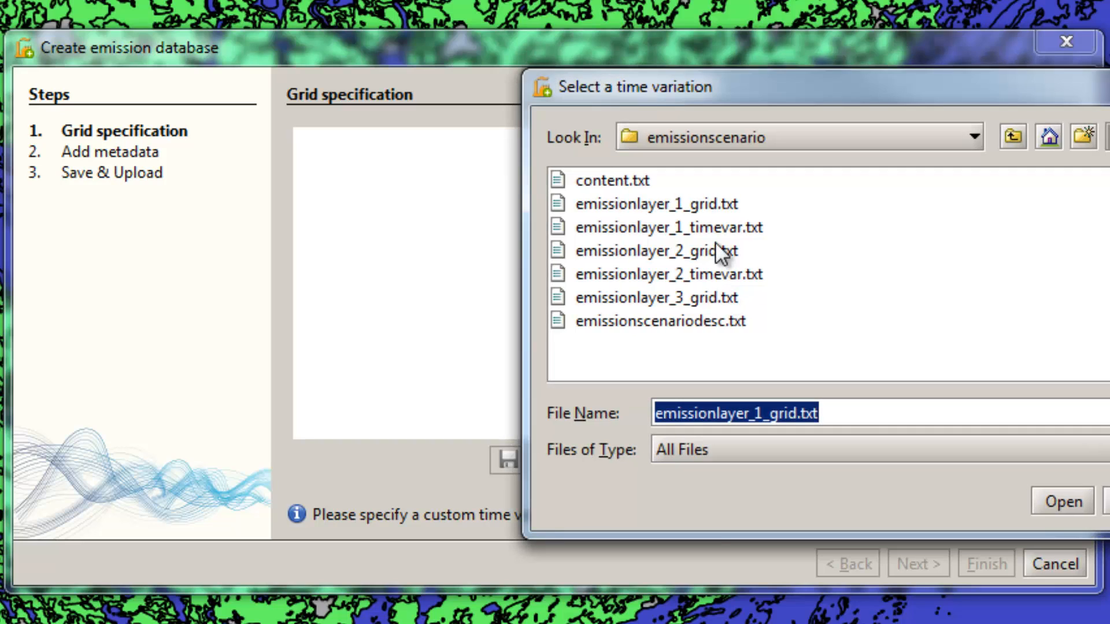
pyautogui.doubleClick(713, 221)
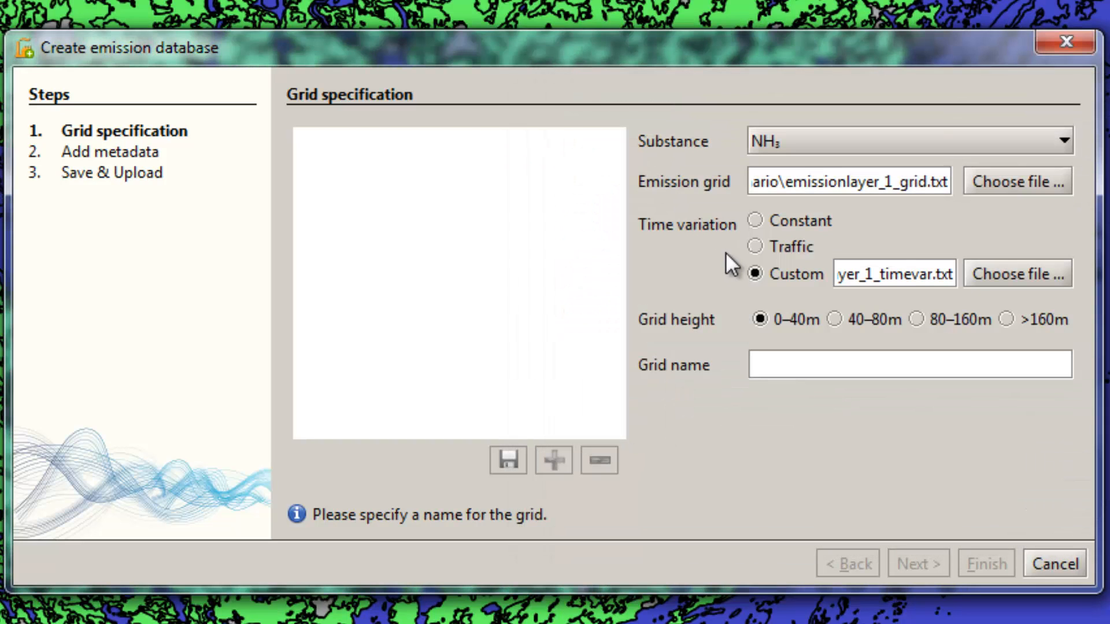
# Step: Set the grid height to 40–80m, name the grid grid1 and save it to the grid list
pyautogui.click(834, 319)
pyautogui.click(809, 354)
pyautogui.write('grid1')
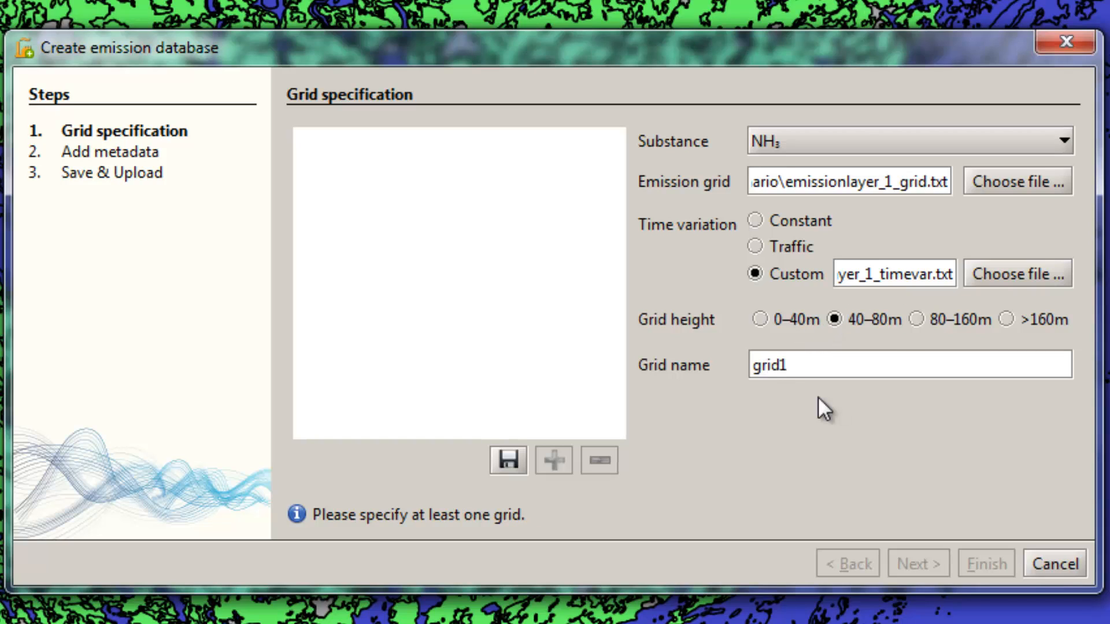
pyautogui.click(513, 451)
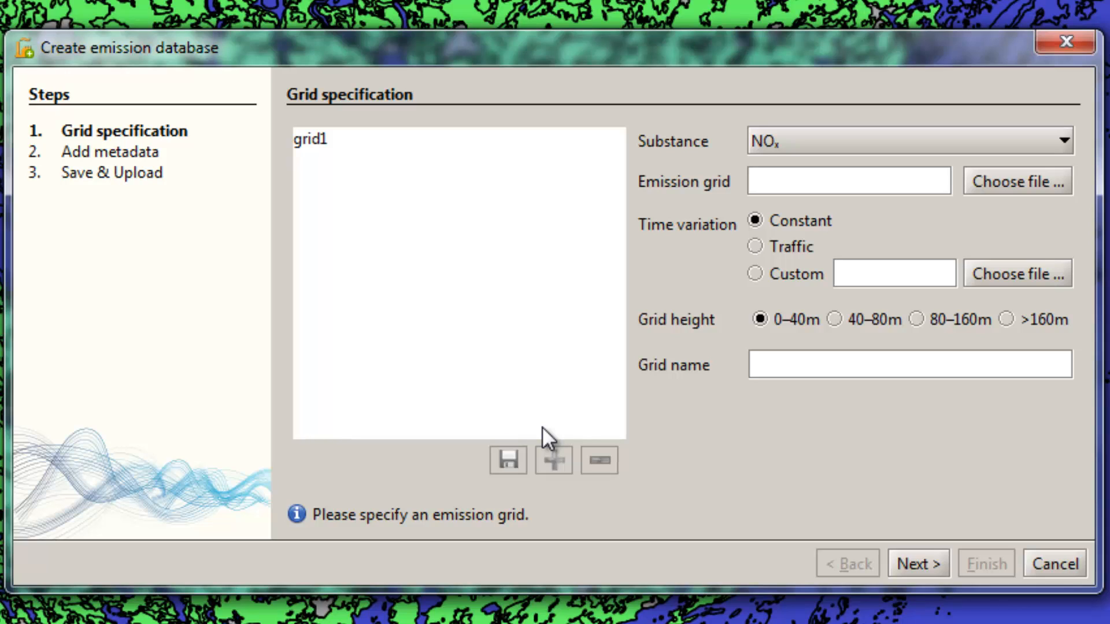
# Step: Specify a second grid with the substance SO₂ and the emission grid file emissionlayer_2_grid.txt
pyautogui.click(897, 143)
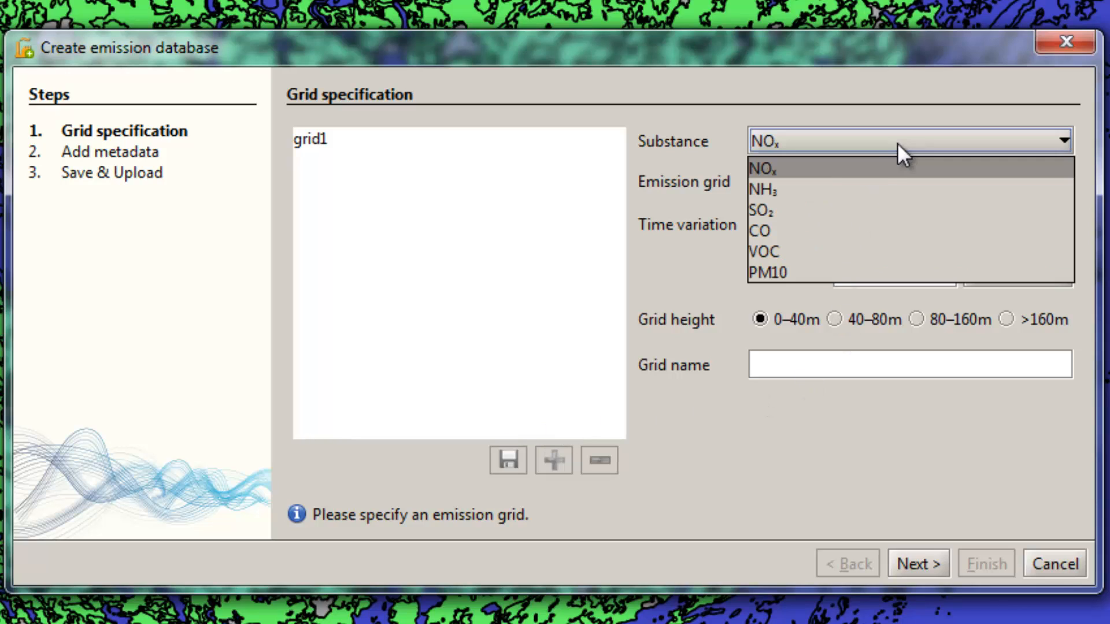
pyautogui.click(841, 205)
pyautogui.click(981, 179)
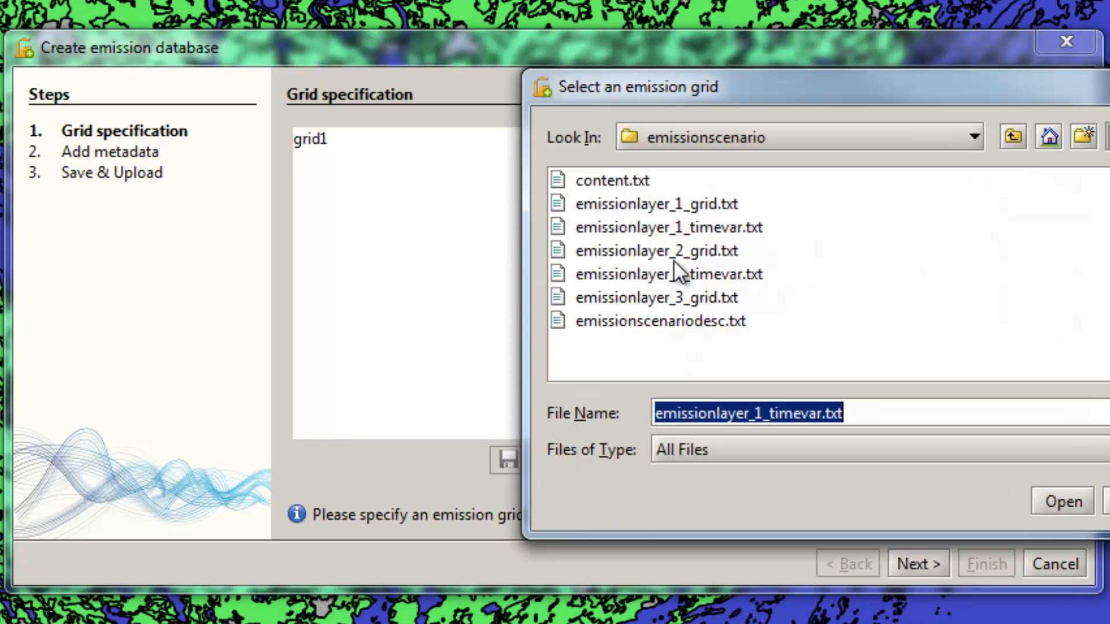
pyautogui.doubleClick(668, 254)
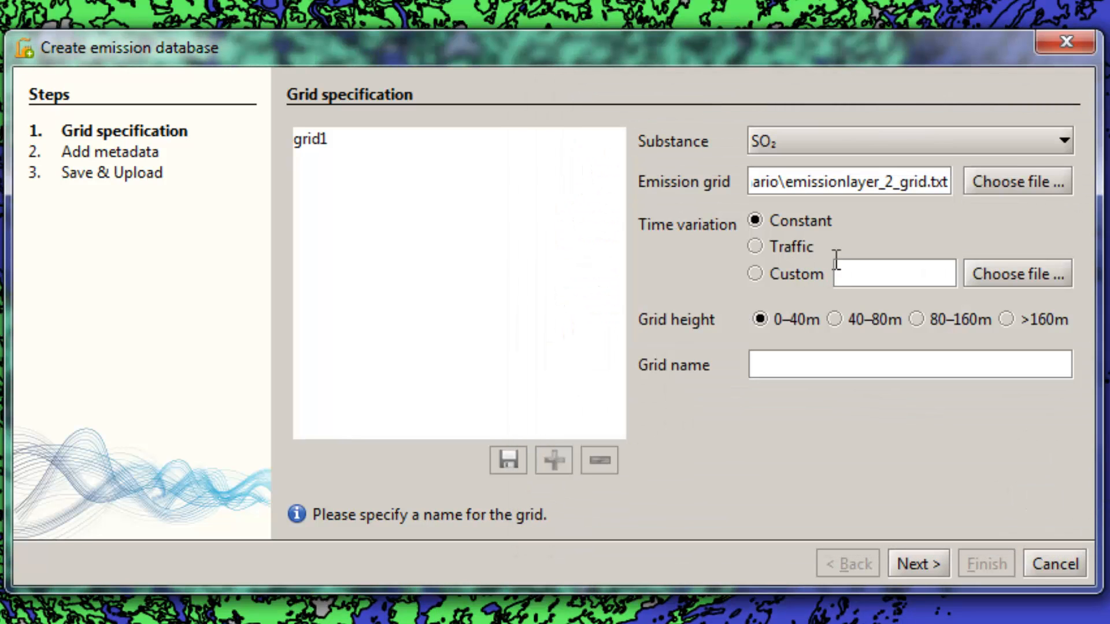
# Step: Give the second grid Traffic time variation, 40–80m height and the name grid2, and save it to the list
pyautogui.click(795, 241)
pyautogui.click(870, 320)
pyautogui.click(798, 362)
pyautogui.write('grid2')
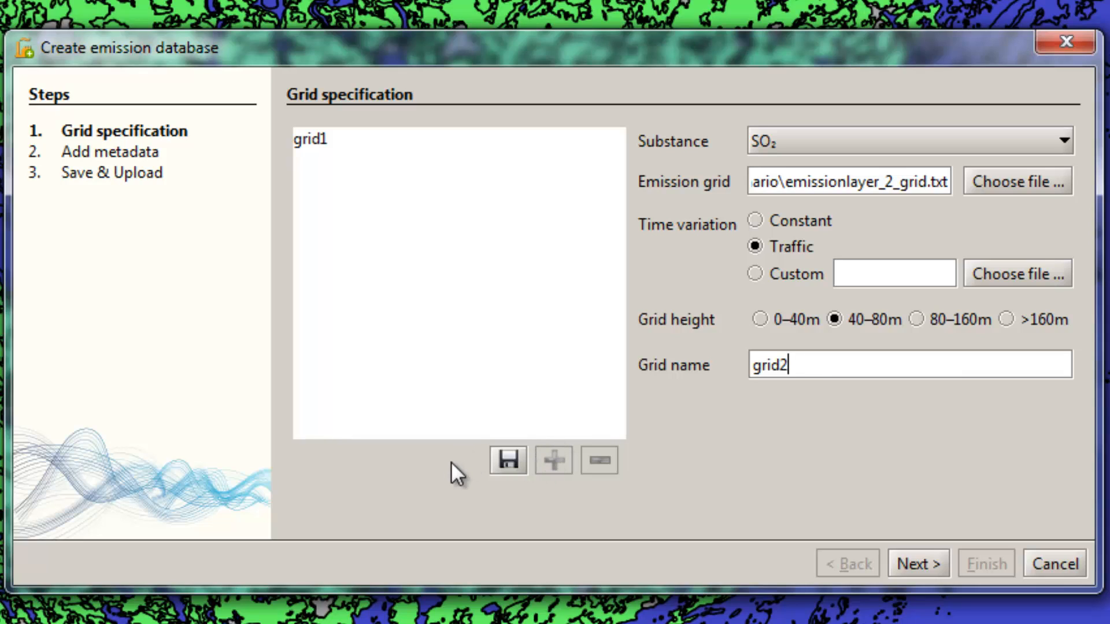
pyautogui.click(506, 461)
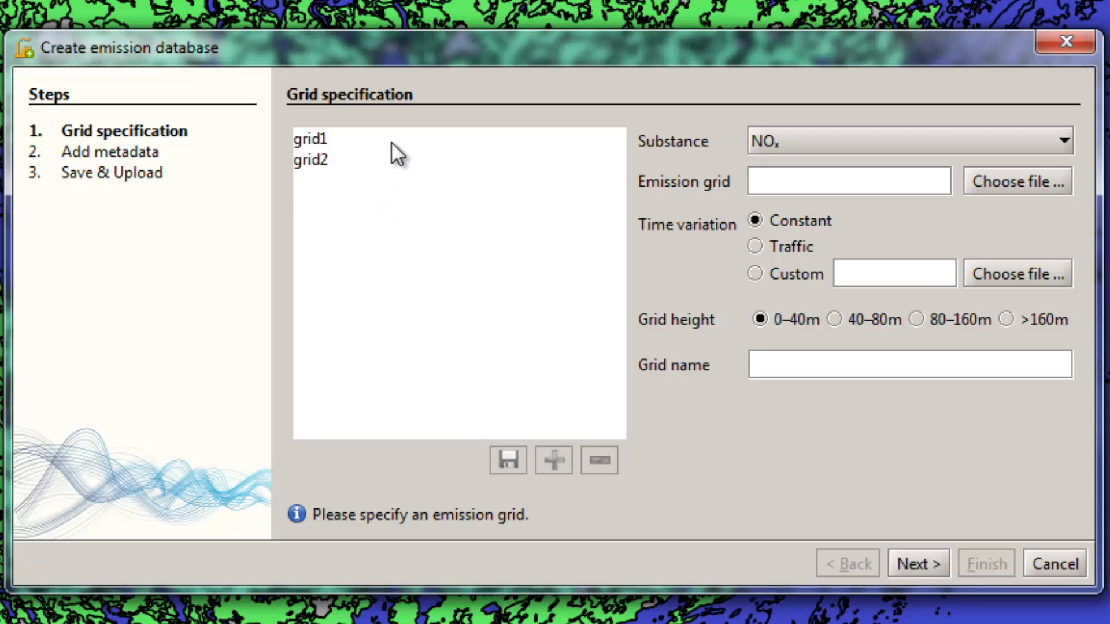
# Step: Start another grid with the substance SO₂ and the emission grid file emissionlayer_3_grid.txt
pyautogui.click(352, 140)
pyautogui.click(351, 162)
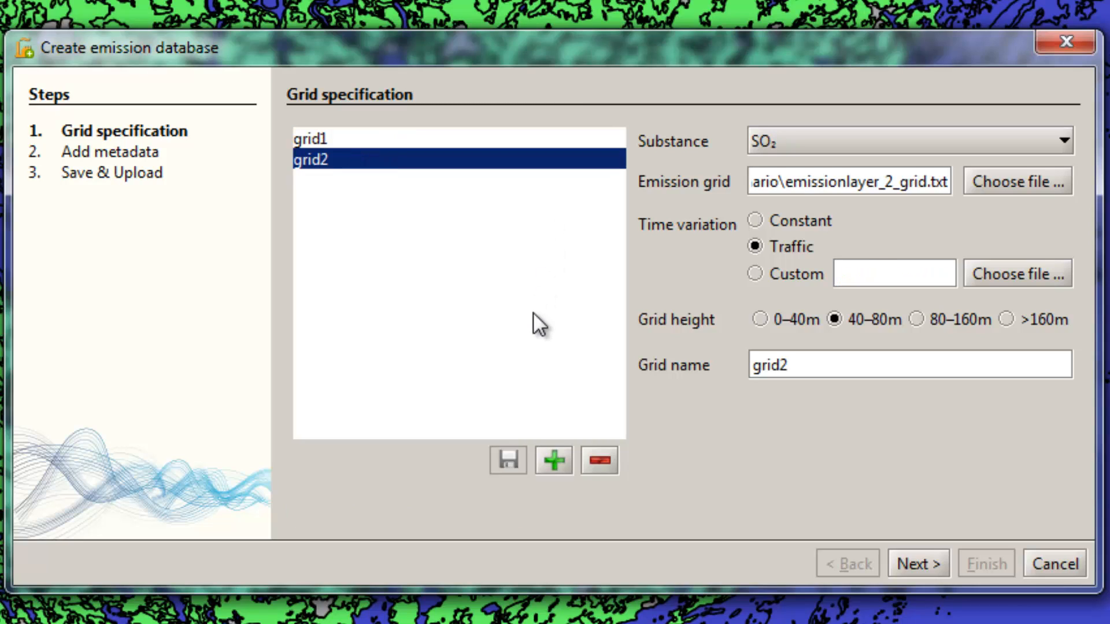
pyautogui.click(555, 459)
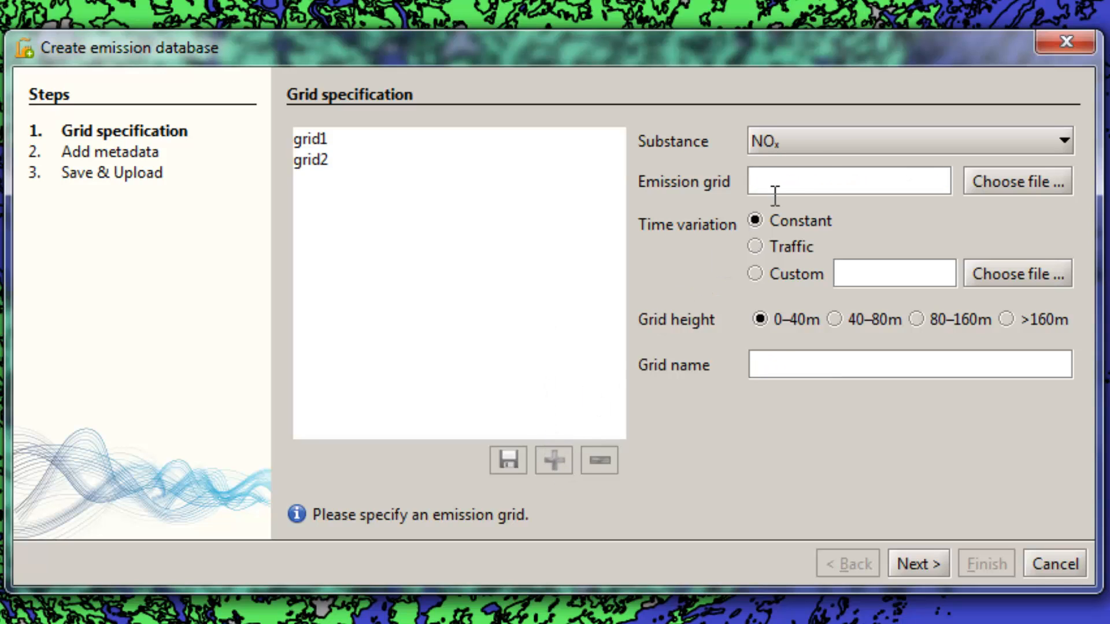
pyautogui.click(813, 147)
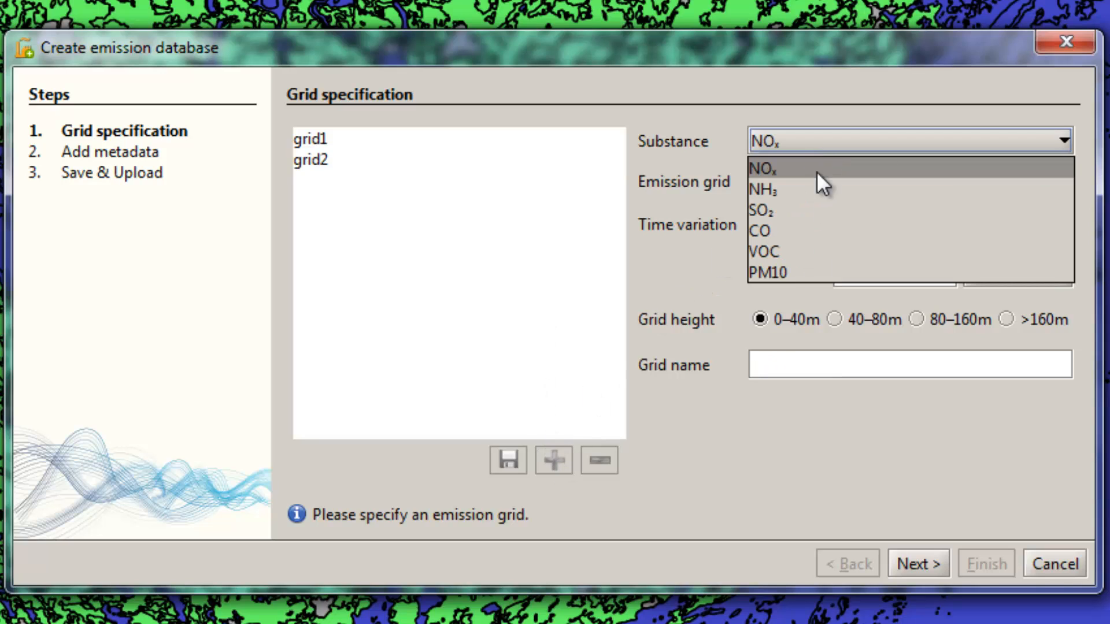
pyautogui.click(816, 211)
pyautogui.click(969, 191)
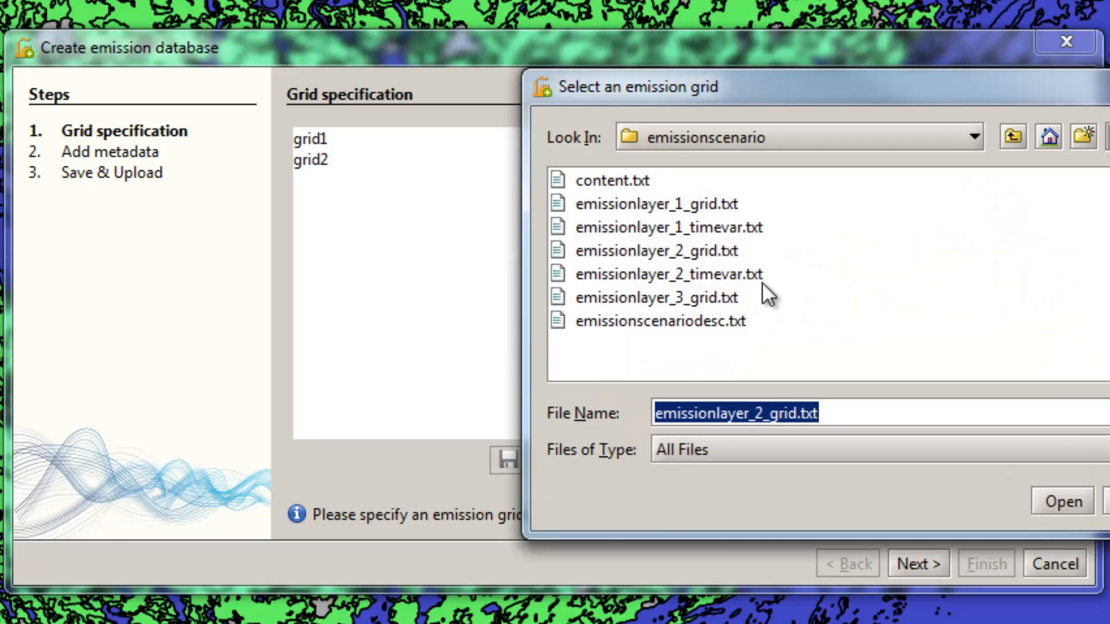
pyautogui.doubleClick(713, 298)
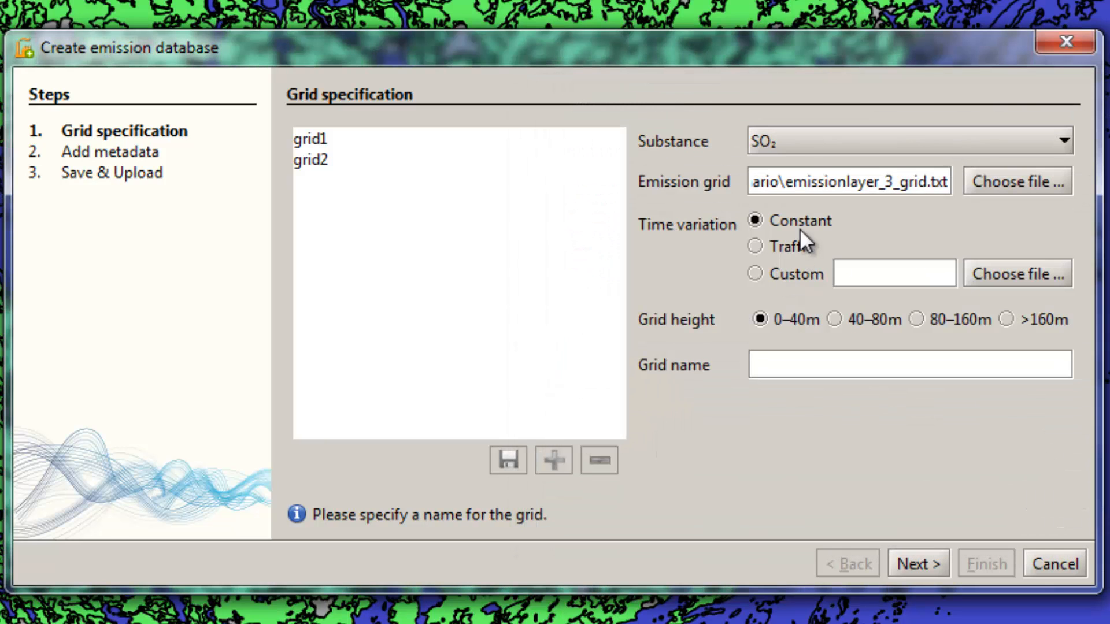
# Step: Set the third grid's height to 80–160m, name it grid3 and save it to the list
pyautogui.click(934, 318)
pyautogui.click(805, 375)
pyautogui.write('grid3')
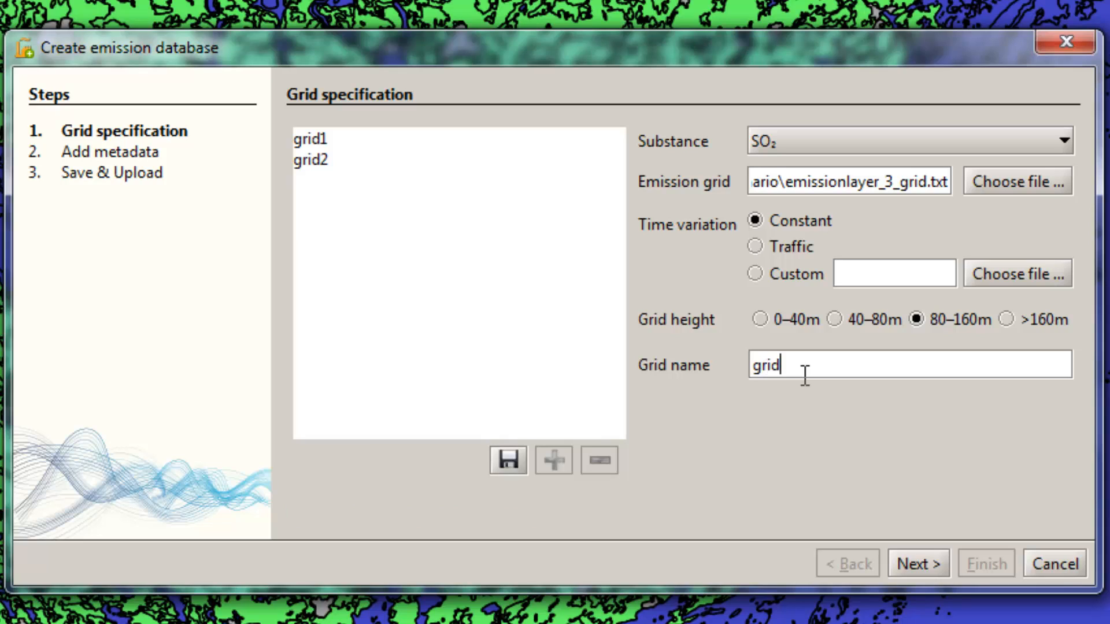
pyautogui.click(510, 460)
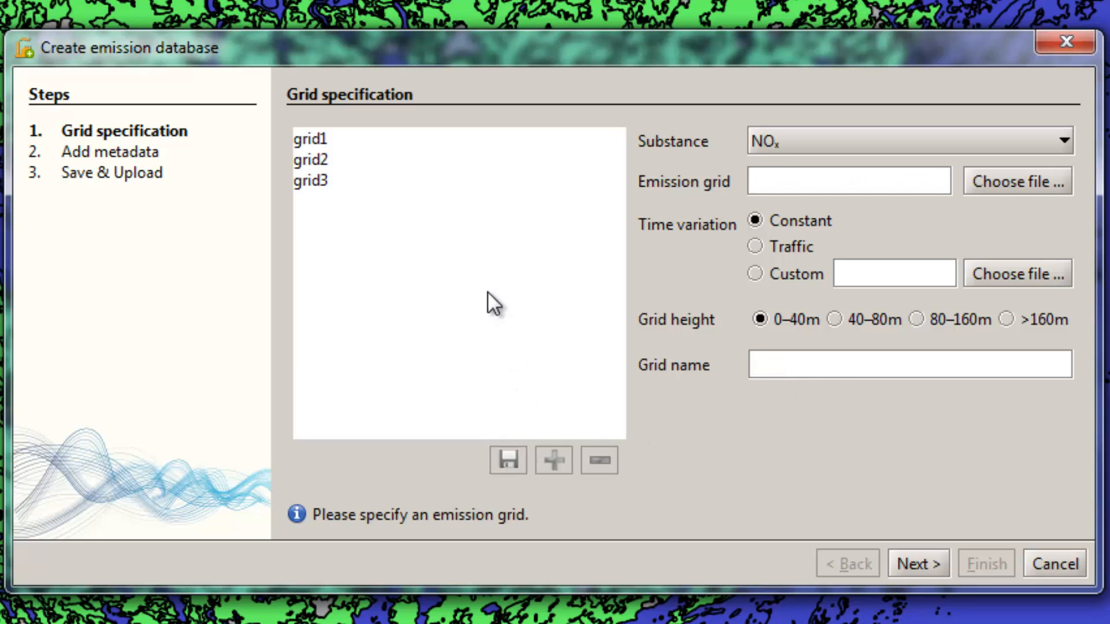
# Step: Remove grid3 from the list of grids
pyautogui.click(326, 181)
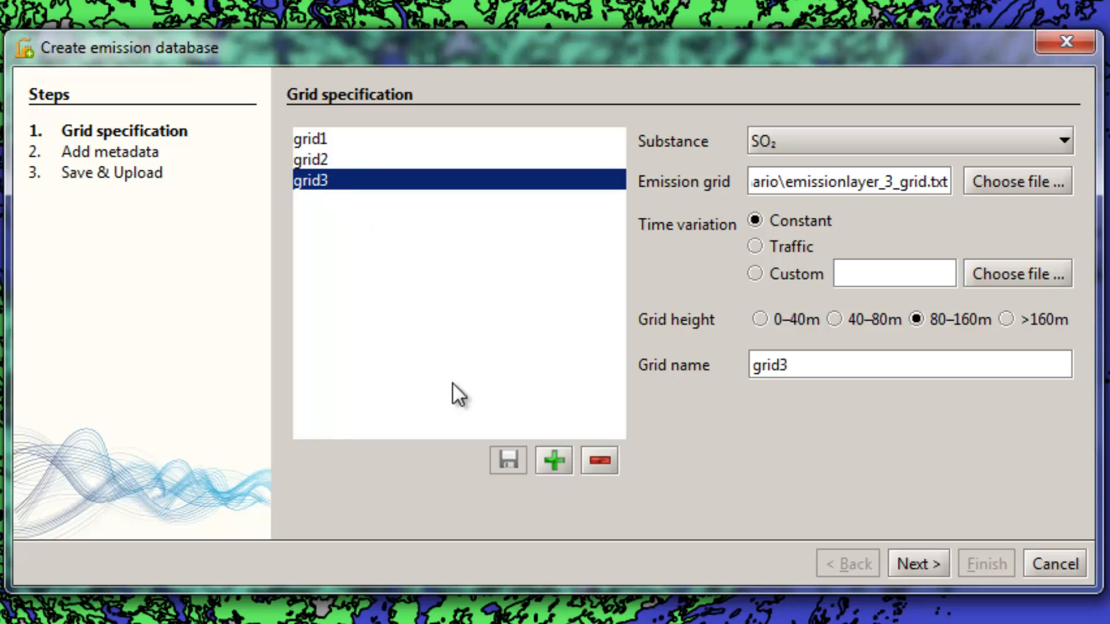
pyautogui.click(600, 461)
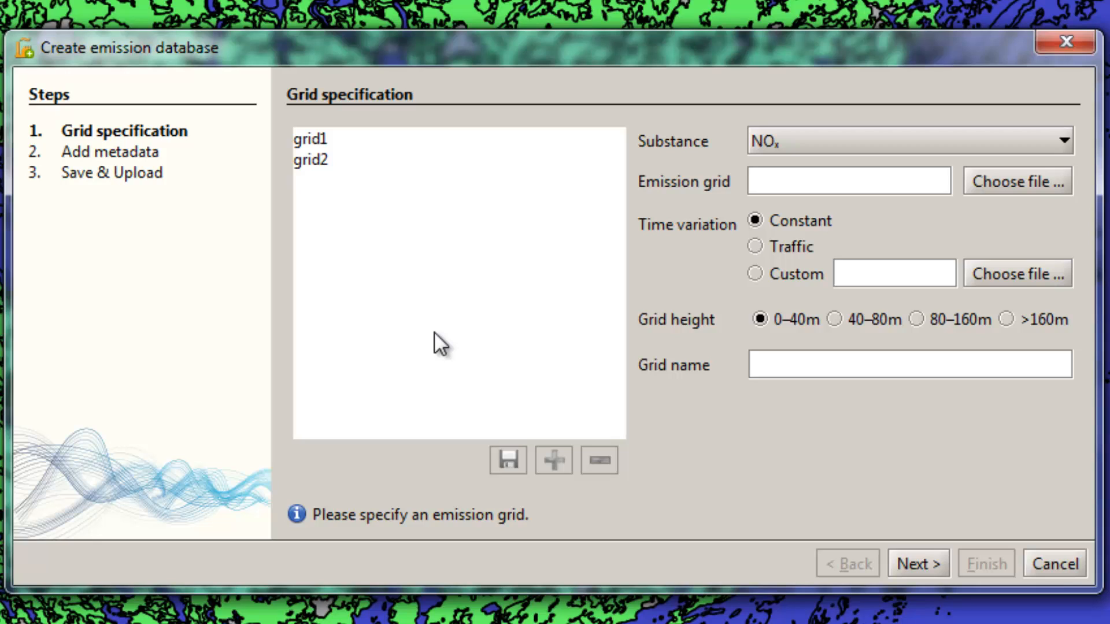
# Step: Proceed to the metadata, name the emission database DemoSC and choose EPSG:3021 as its SRS
pyautogui.click(918, 564)
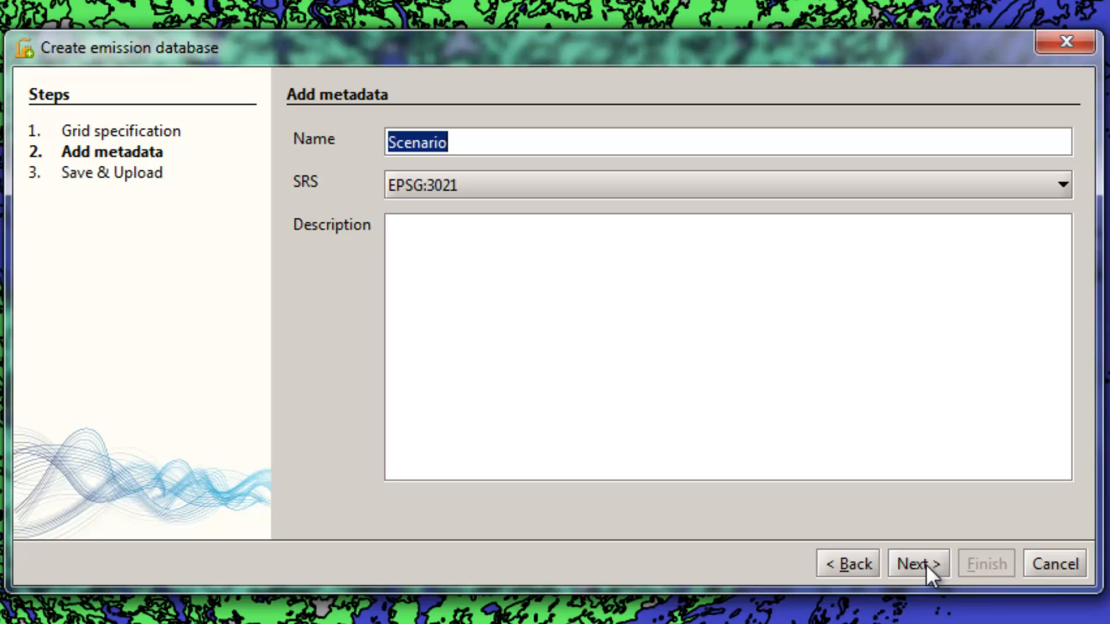
pyautogui.write('Demo')
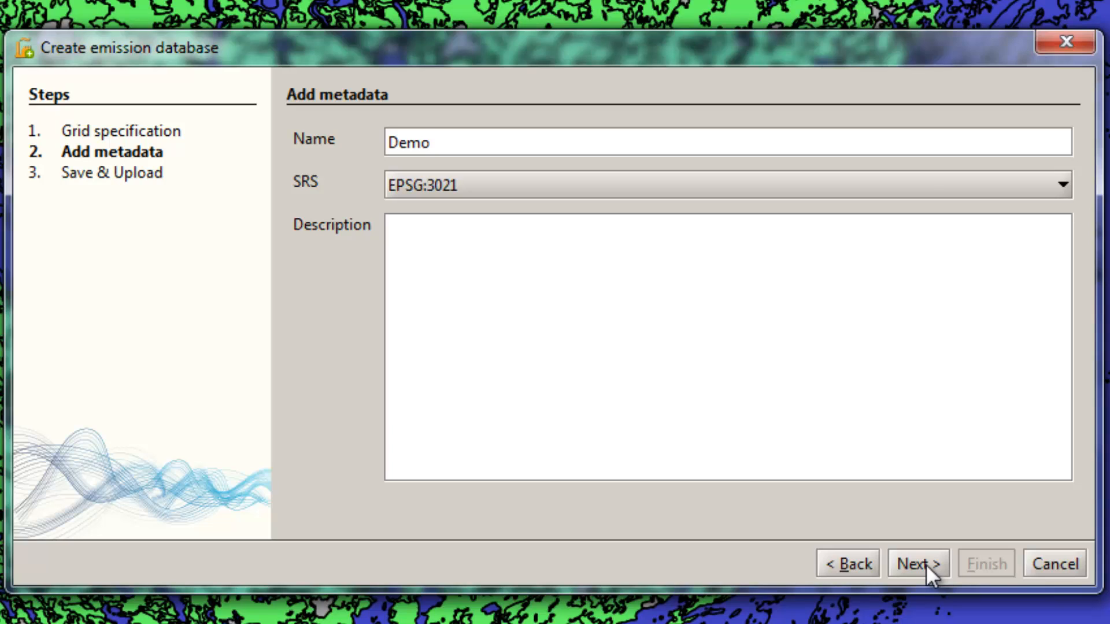
pyautogui.write('SC')
pyautogui.click(519, 187)
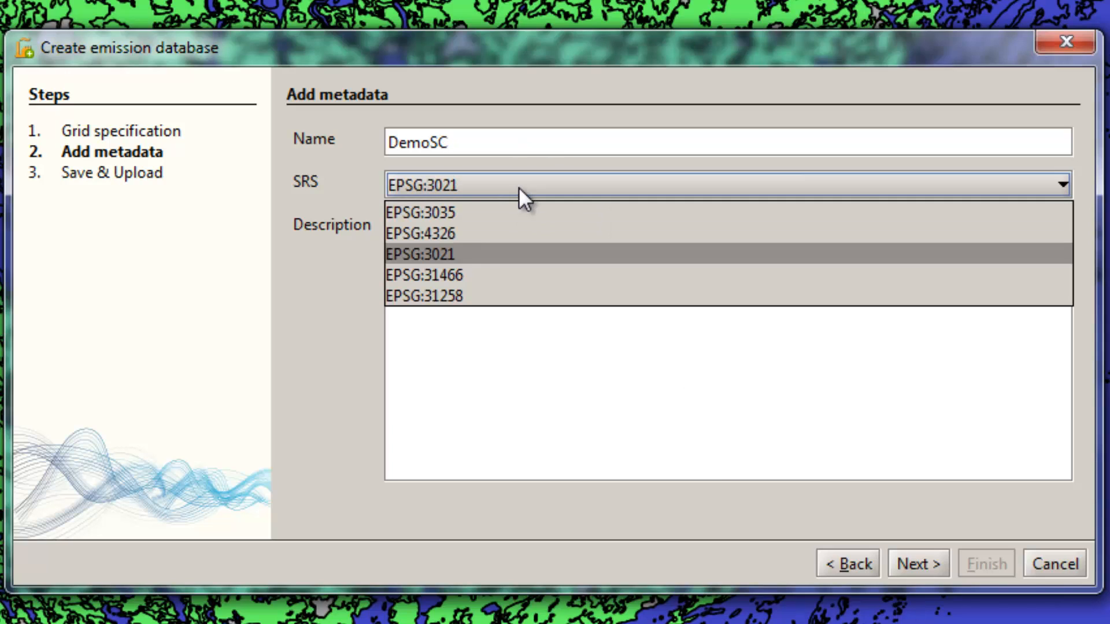
pyautogui.click(462, 254)
# Step: Enter "A demo emission database." as the emission database's description
pyautogui.click(462, 237)
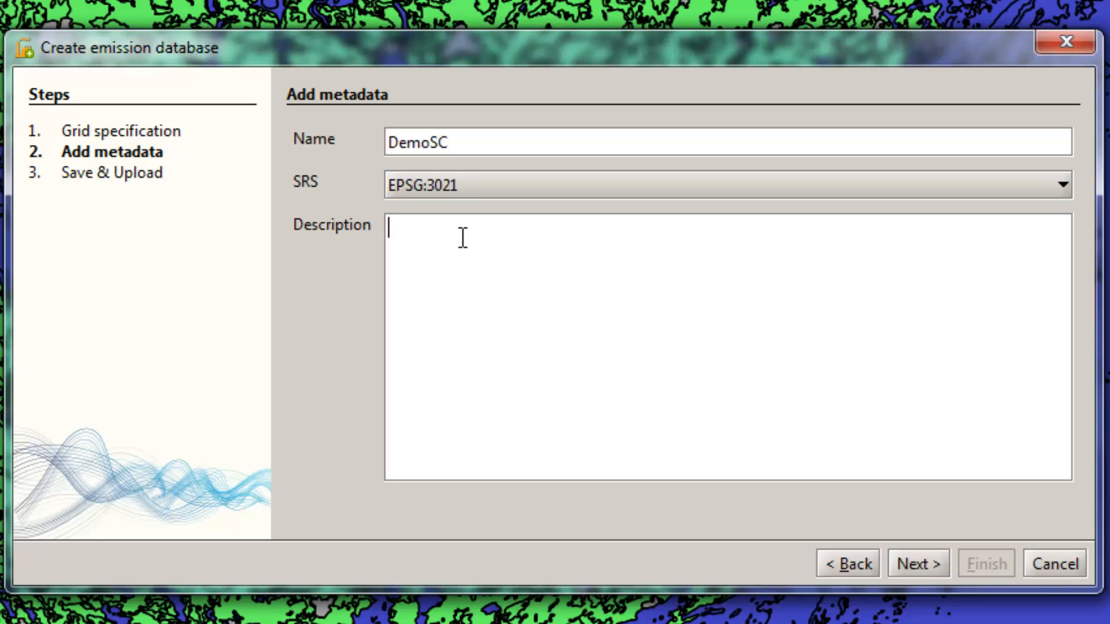
pyautogui.write('A demo emission database.')
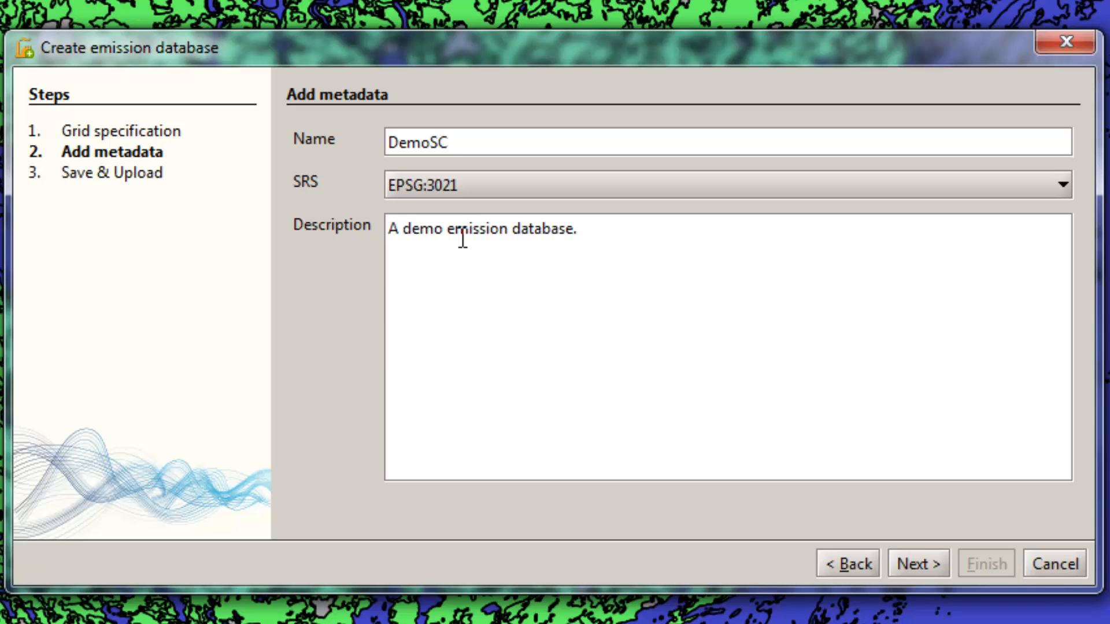
# Step: Choose Save for later upload and finish creating the emission database
pyautogui.click(925, 569)
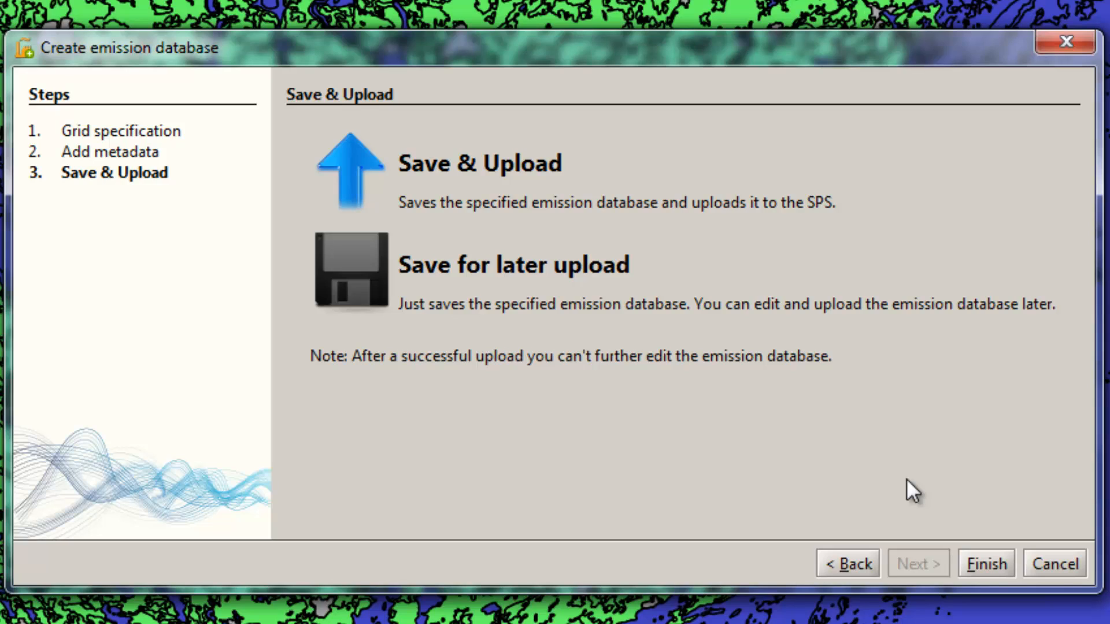
pyautogui.click(438, 283)
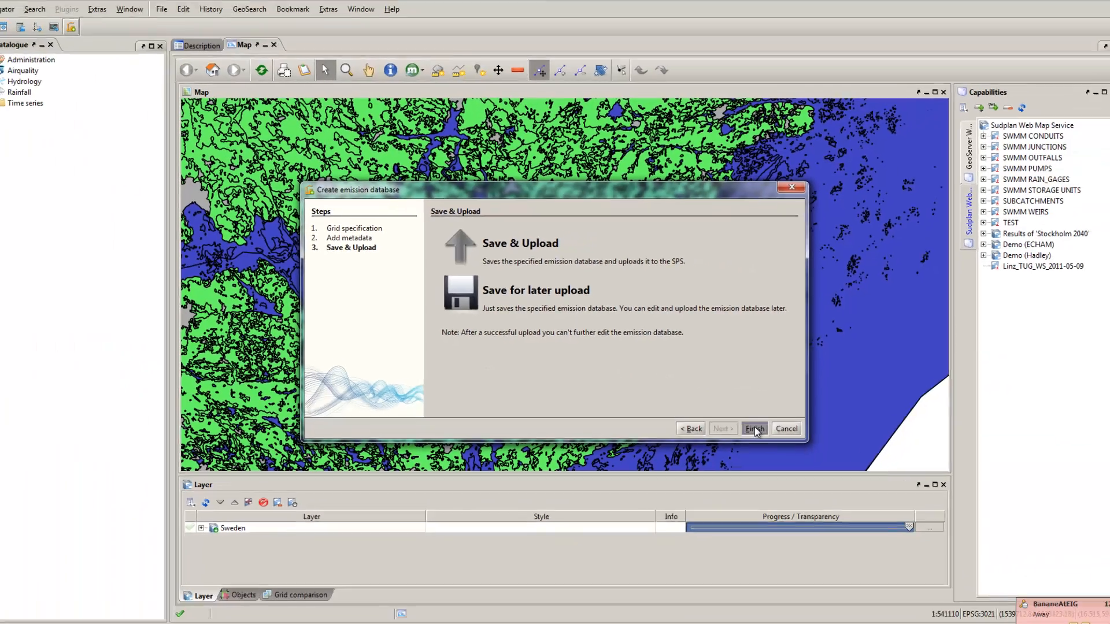
pyautogui.click(986, 563)
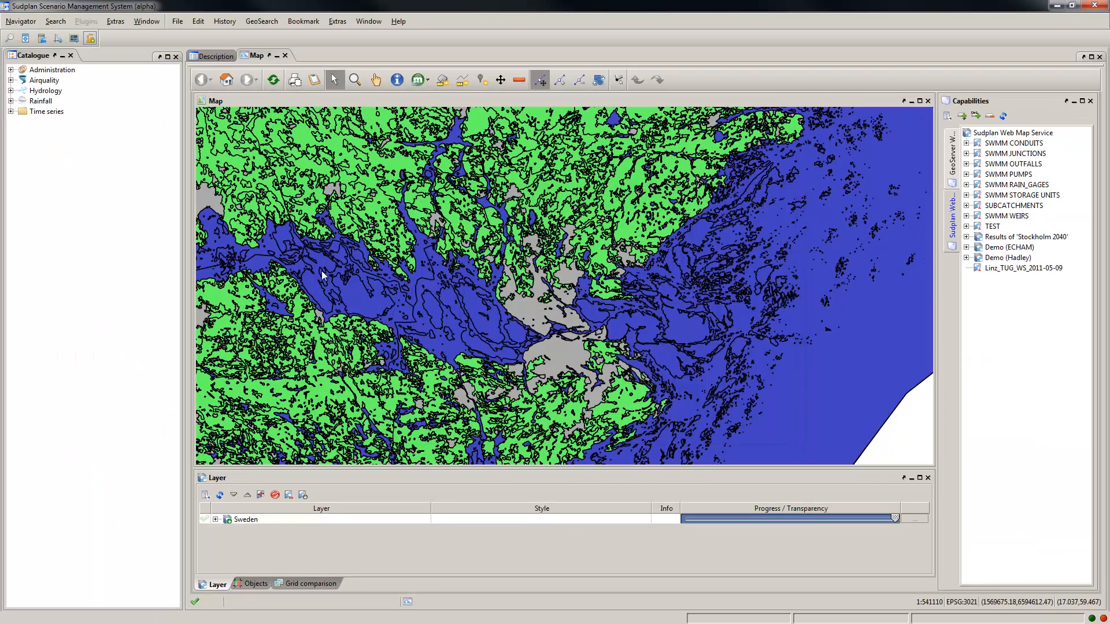
# Step: Open the description of DemoSC from the Airquality emission databases in the catalogue and select grid1
pyautogui.click(10, 80)
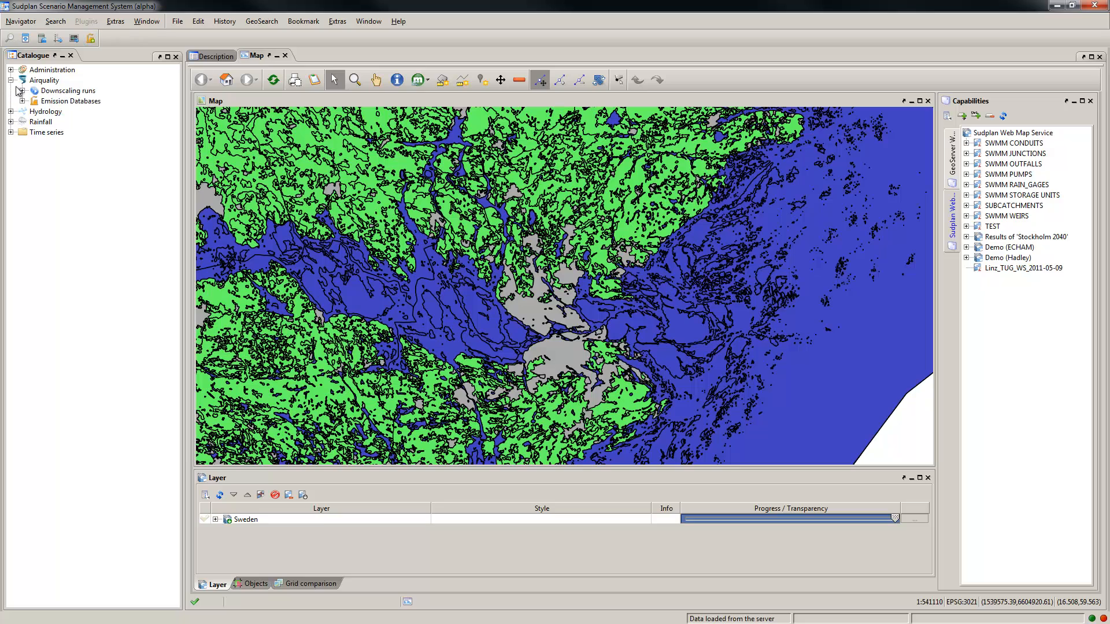
pyautogui.click(22, 102)
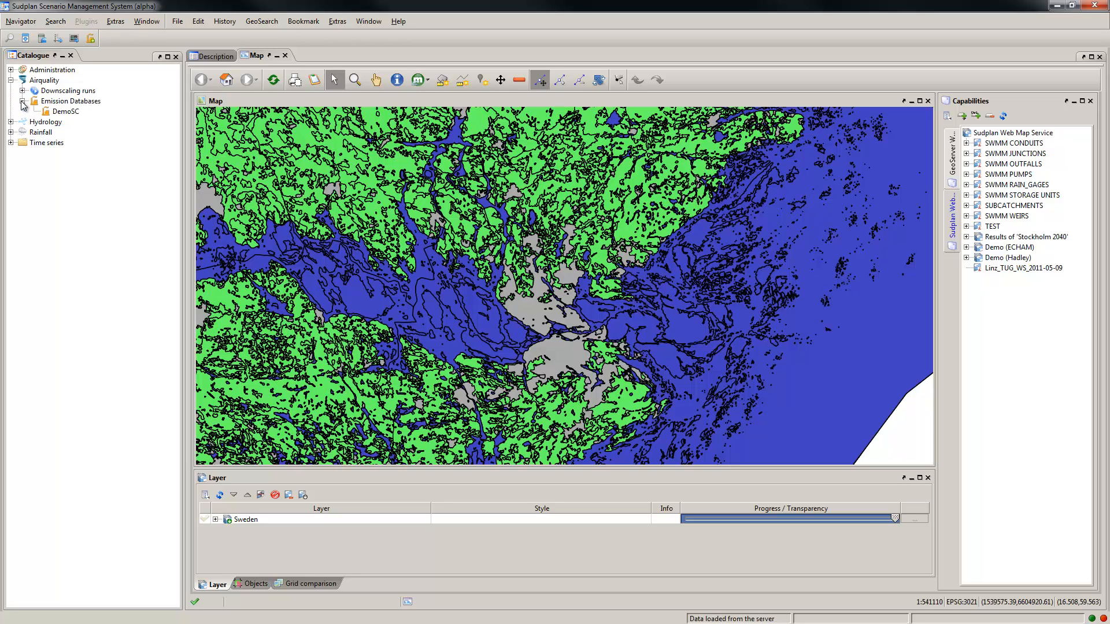
pyautogui.click(57, 114)
pyautogui.click(209, 57)
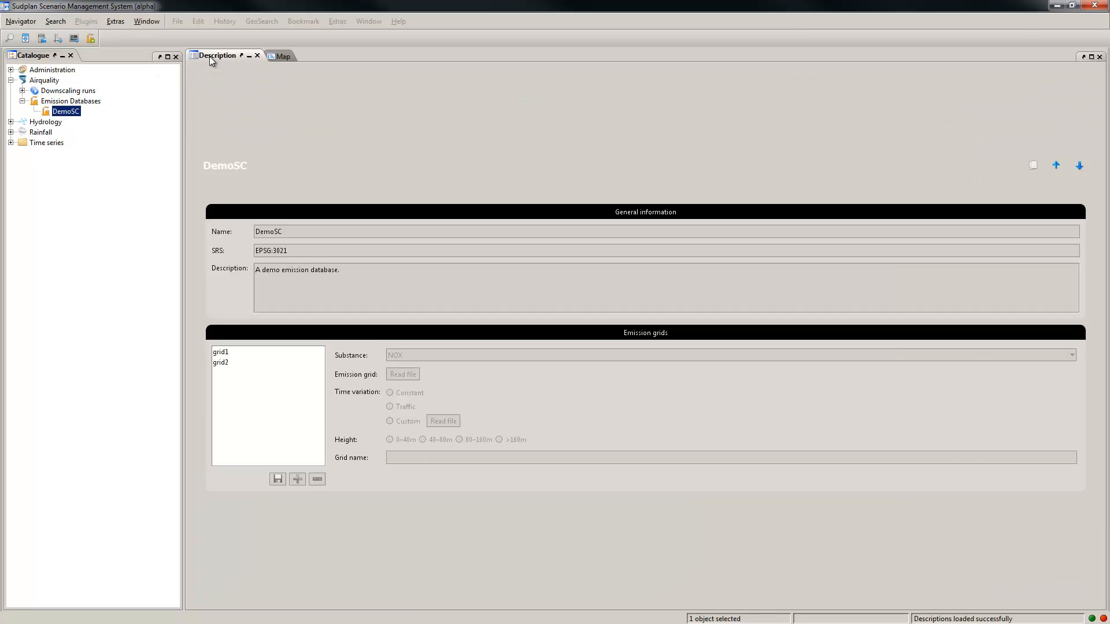
pyautogui.click(256, 353)
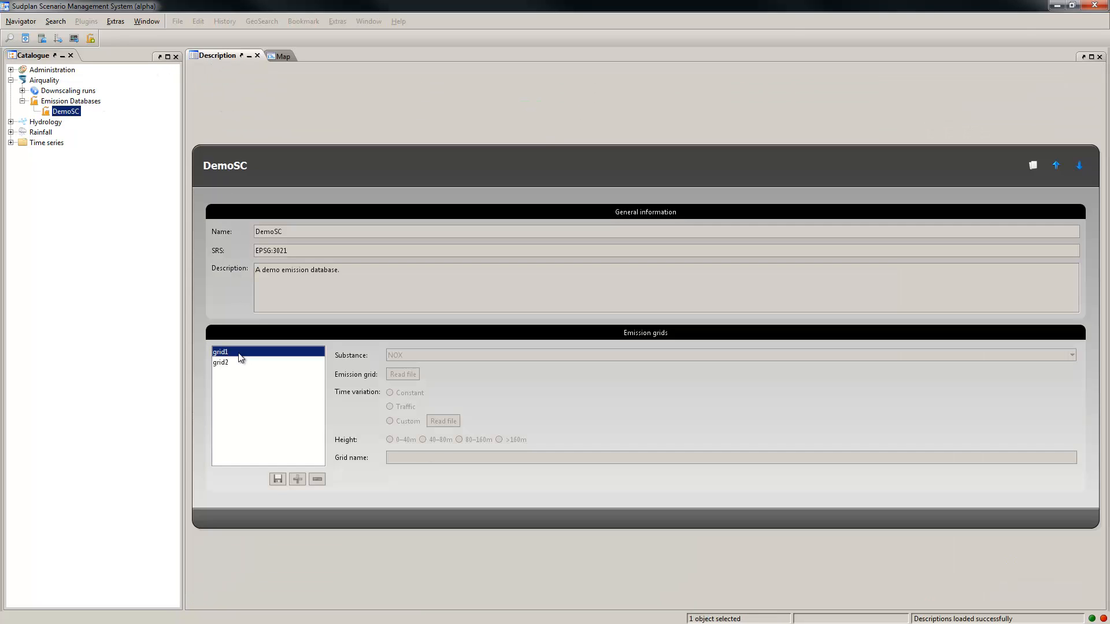
# Step: View grid2, then open DemoSC for editing and change its description to "A emission database for demo purposes."
pyautogui.click(258, 362)
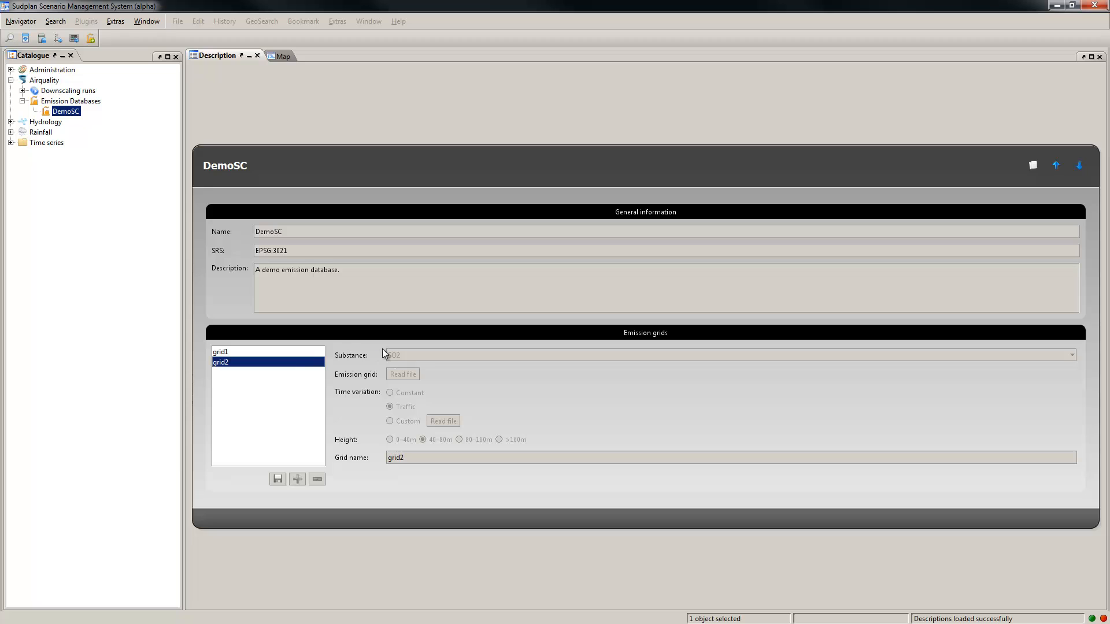
pyautogui.rightClick(72, 112)
pyautogui.click(105, 147)
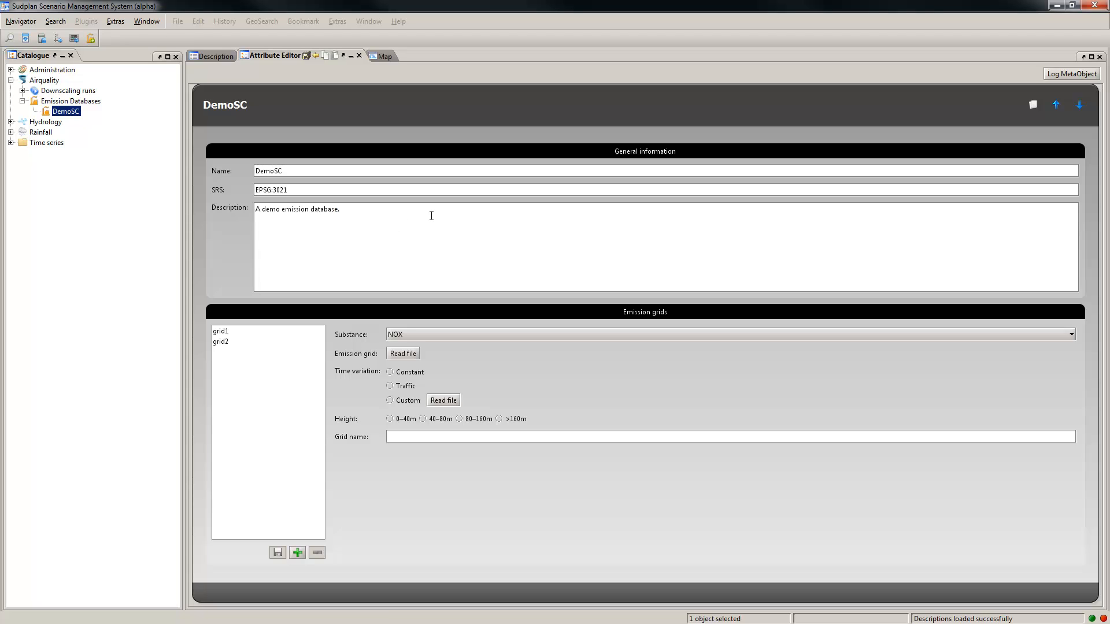
pyautogui.hotkey('ctrl', 'shift', 'Left')
pyautogui.press('Delete')
pyautogui.press('End')
pyautogui.write('for demo purposes.')
# Step: Save the edited DemoSC emission database and confirm the changes
pyautogui.click(307, 54)
pyautogui.click(597, 354)
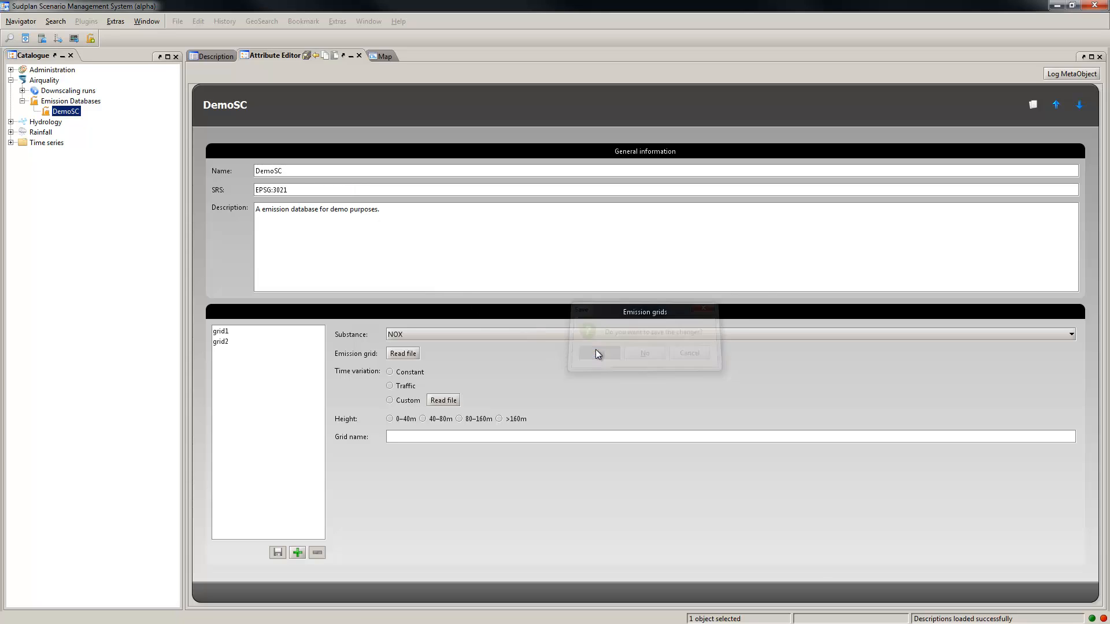
pyautogui.click(553, 330)
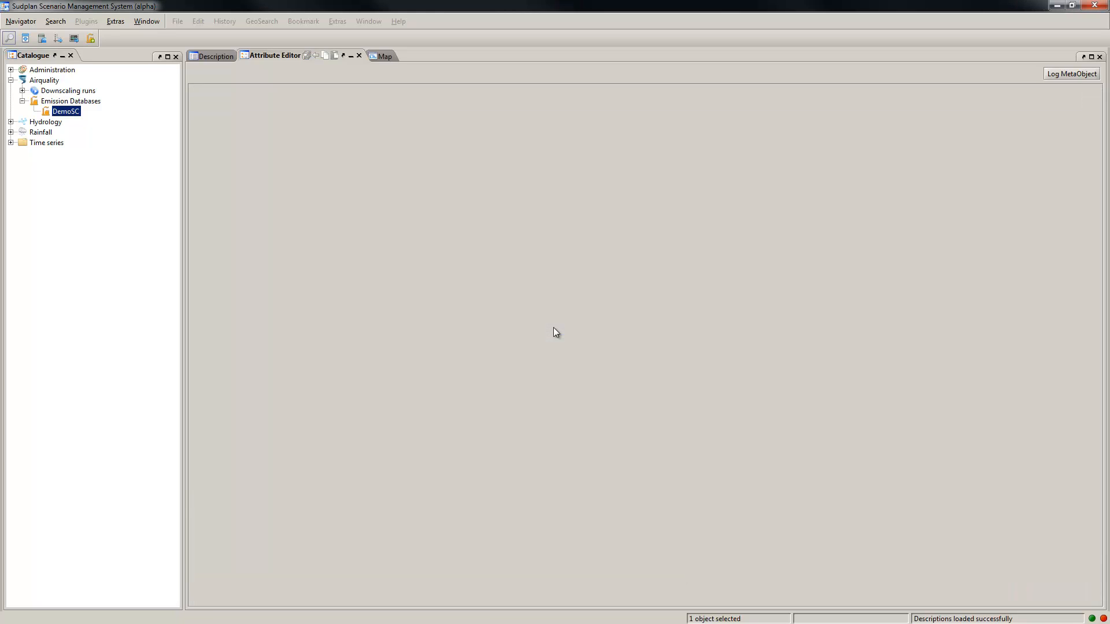
# Step: Close the attribute editor and upload the DemoSC emission database from its description
pyautogui.click(361, 58)
pyautogui.click(222, 58)
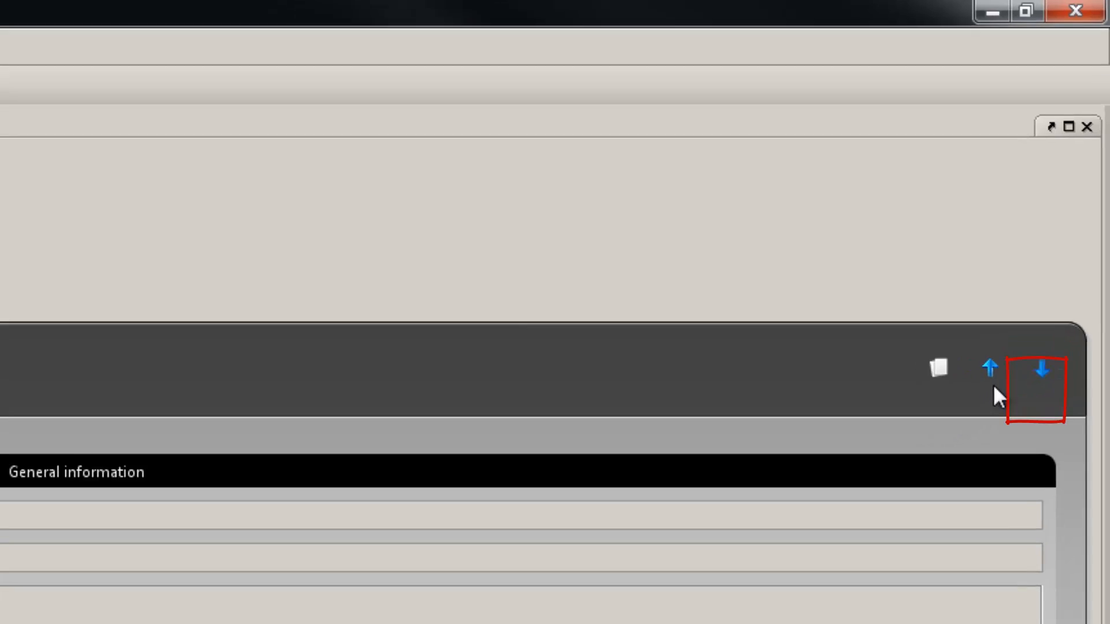
pyautogui.click(982, 392)
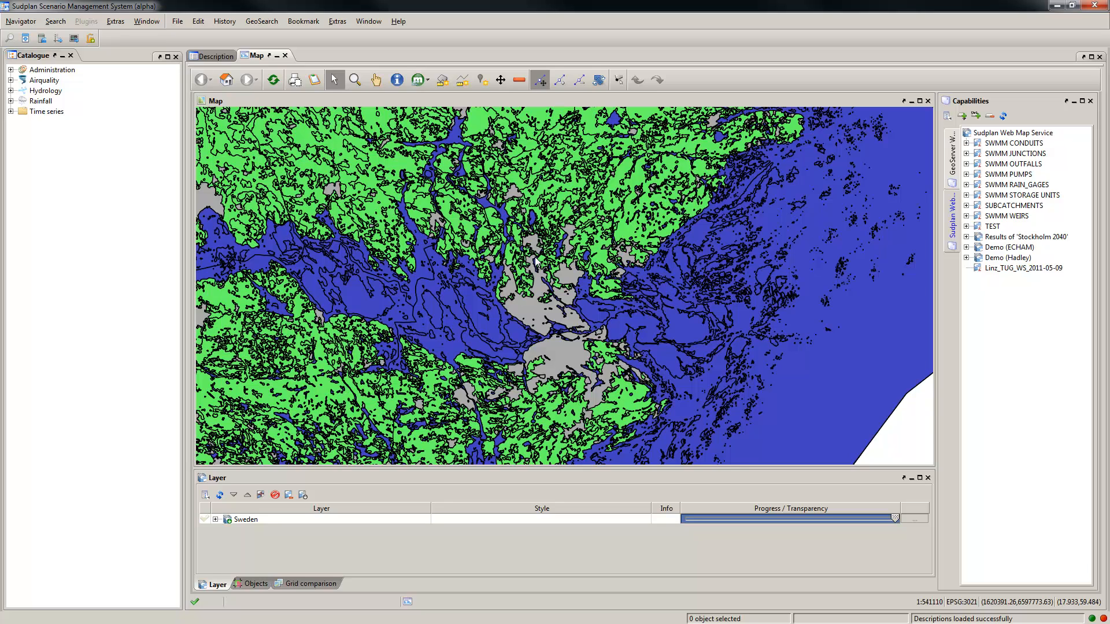
# Step: Draw a rectangle of about 24 by 21 km on the map over the grey urban area of Stockholm
pyautogui.click(443, 80)
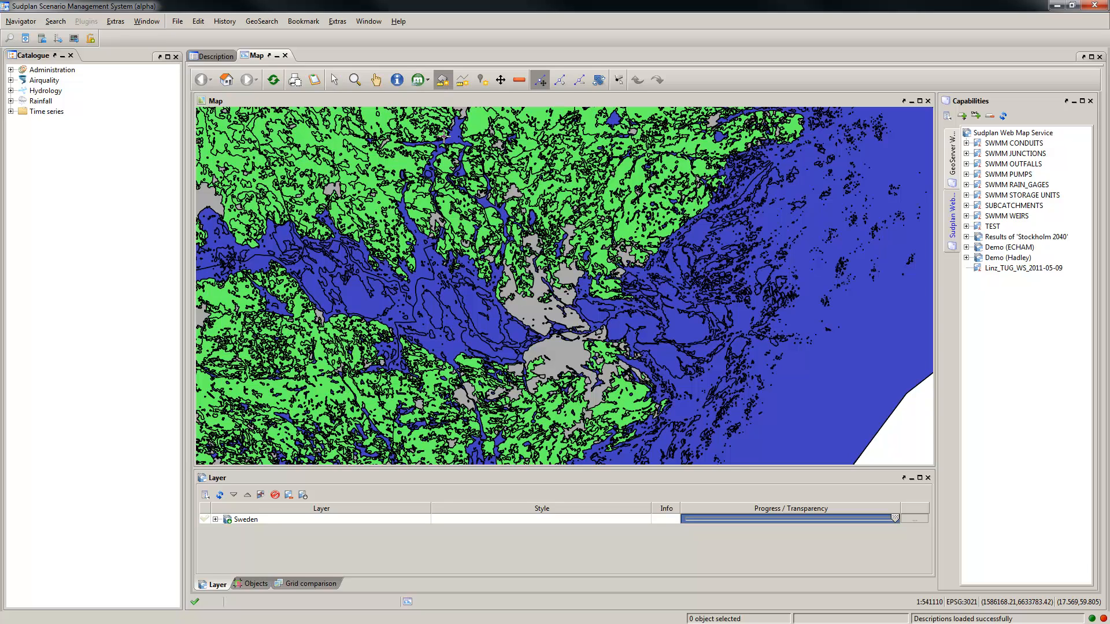
pyautogui.click(506, 283)
pyautogui.moveTo(585, 351); pyautogui.dragTo(585, 354)
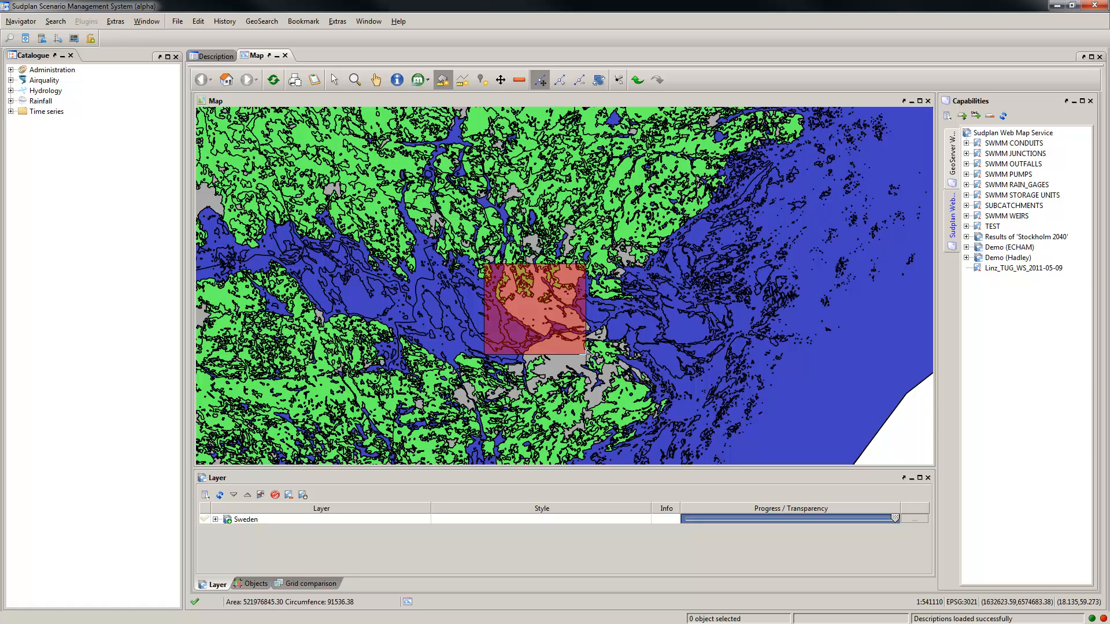
# Step: Start an airquality downscaling for the drawn rectangle and move the wizard clear of the grid on the map
pyautogui.click(334, 80)
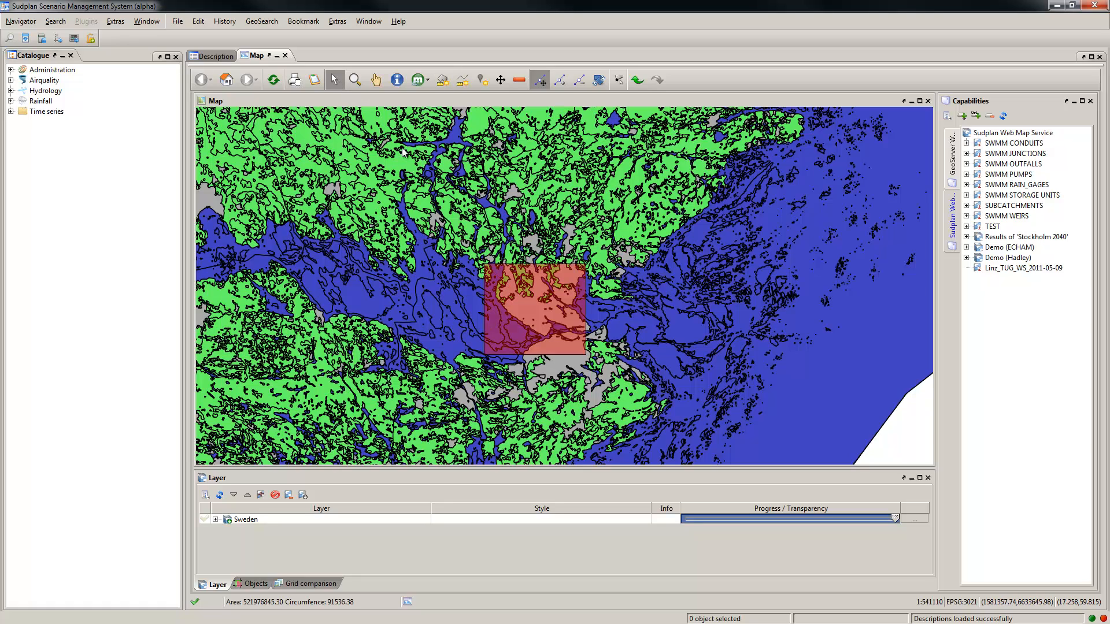
pyautogui.rightClick(528, 295)
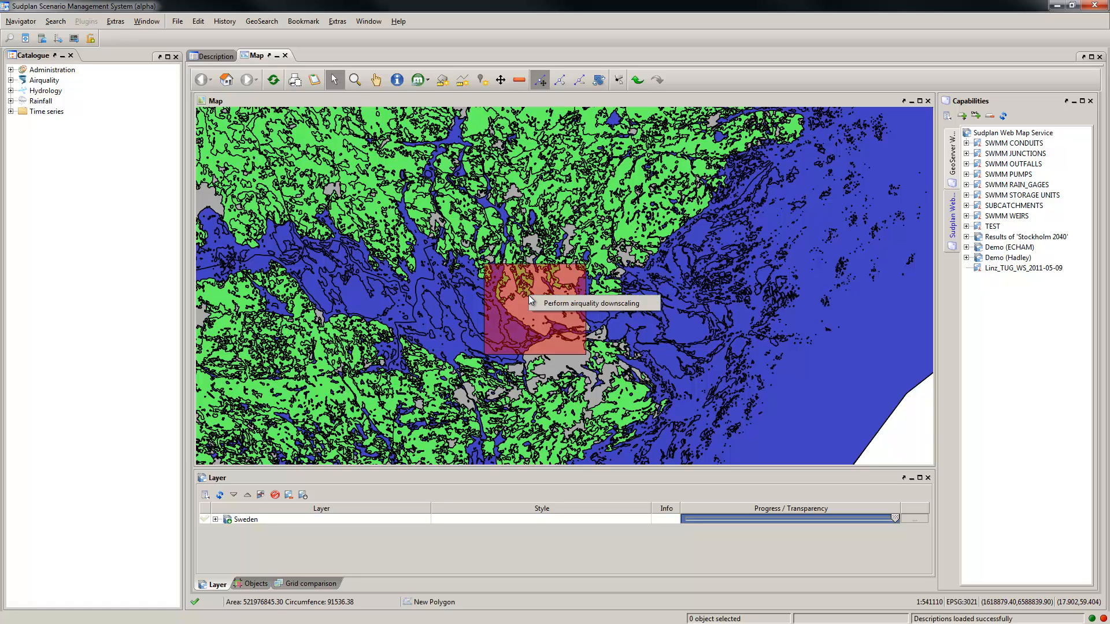
pyautogui.click(648, 304)
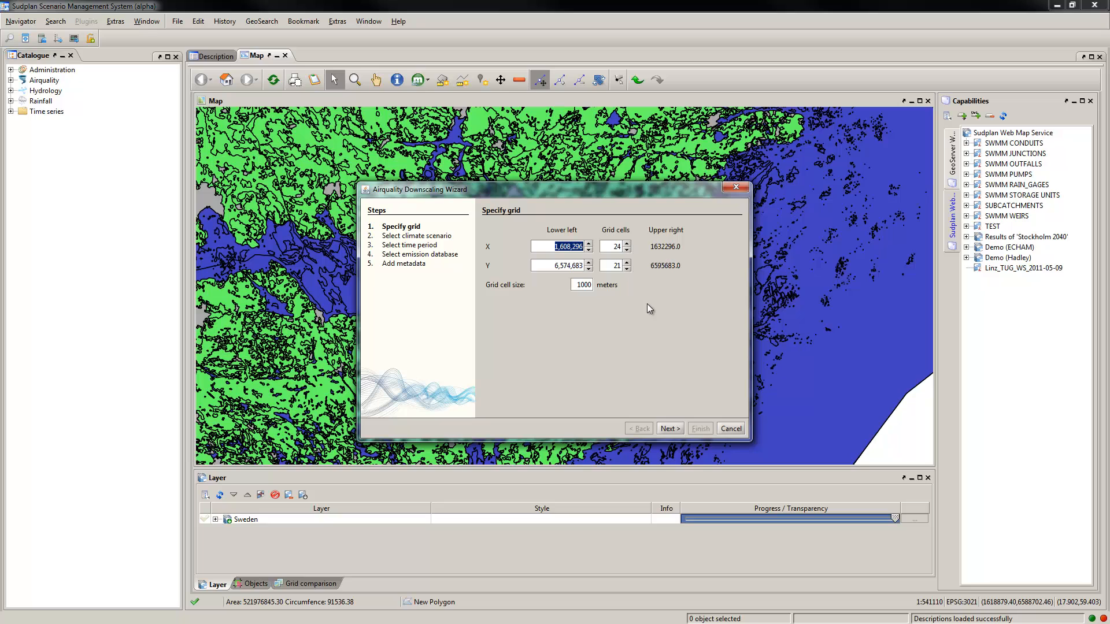
pyautogui.moveTo(552, 187); pyautogui.dragTo(805, 320)
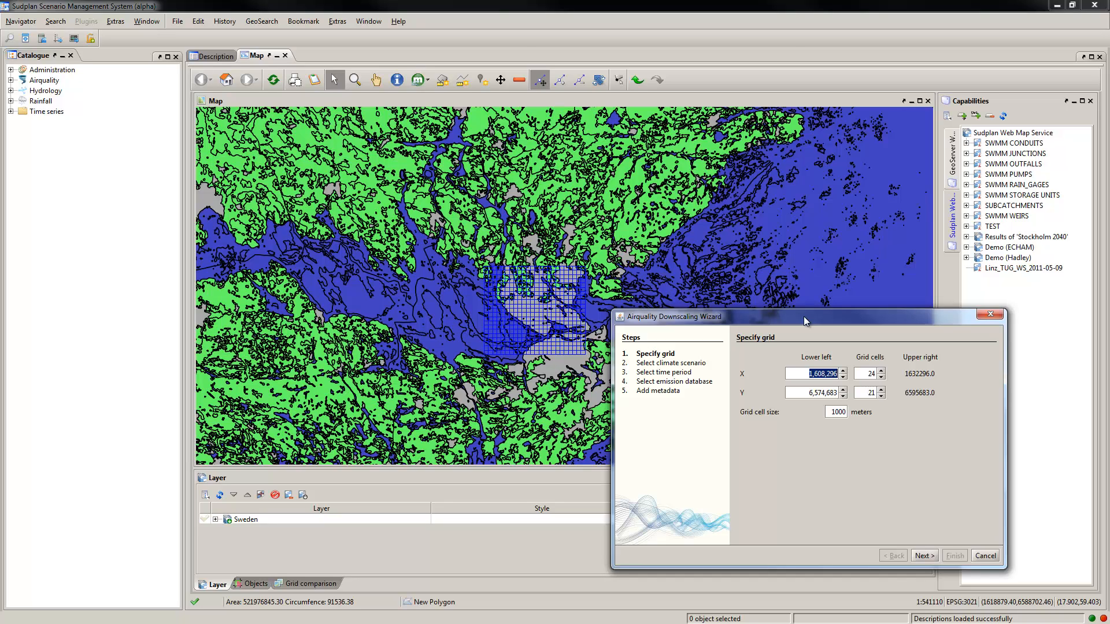
# Step: Set the grid's lower left corner to X 1,609,396 and Y 6,574,583
pyautogui.click(802, 375)
pyautogui.click(845, 372)
pyautogui.click(844, 371)
pyautogui.click(844, 371)
pyautogui.click(844, 372)
pyautogui.click(844, 371)
pyautogui.click(844, 371)
pyautogui.click(844, 371)
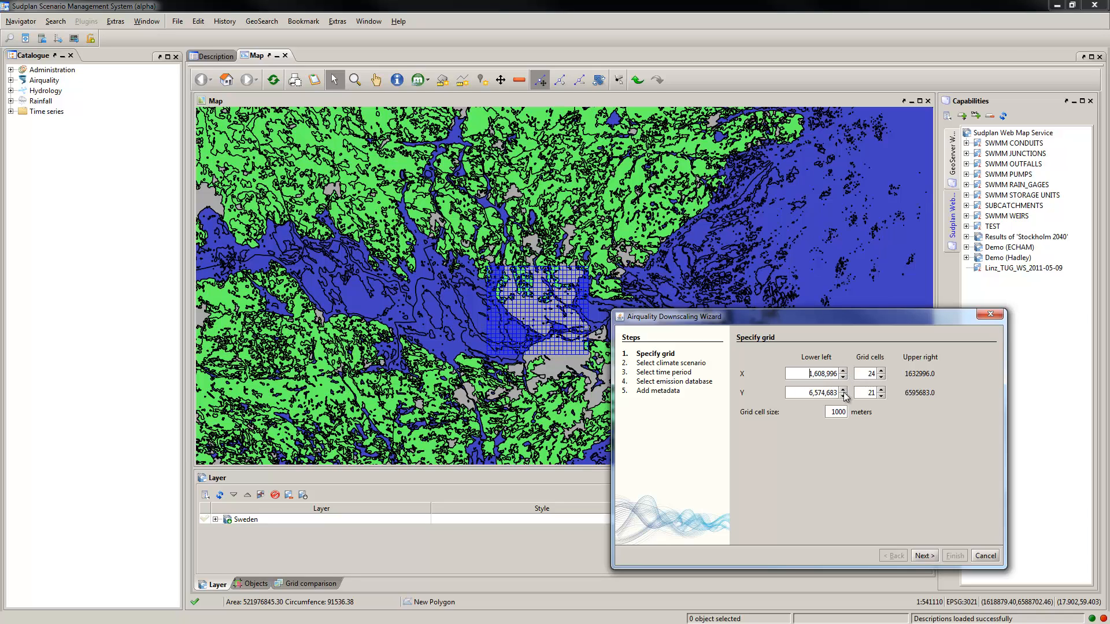
pyautogui.click(843, 396)
pyautogui.click(843, 396)
pyautogui.click(844, 396)
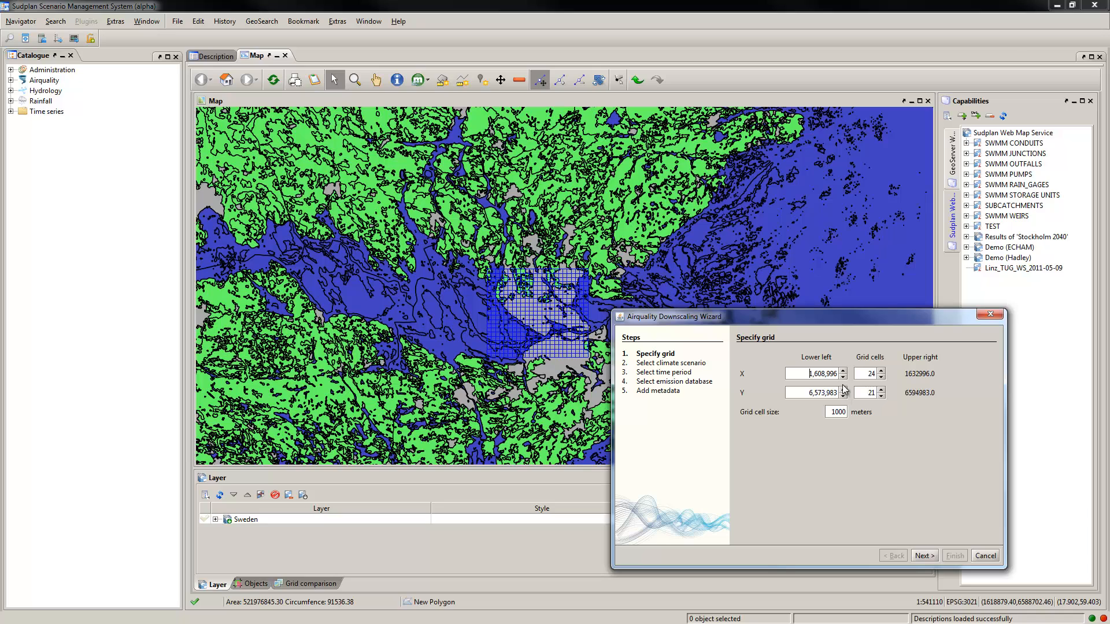
pyautogui.click(844, 396)
pyautogui.click(843, 390)
pyautogui.click(843, 390)
pyautogui.click(843, 390)
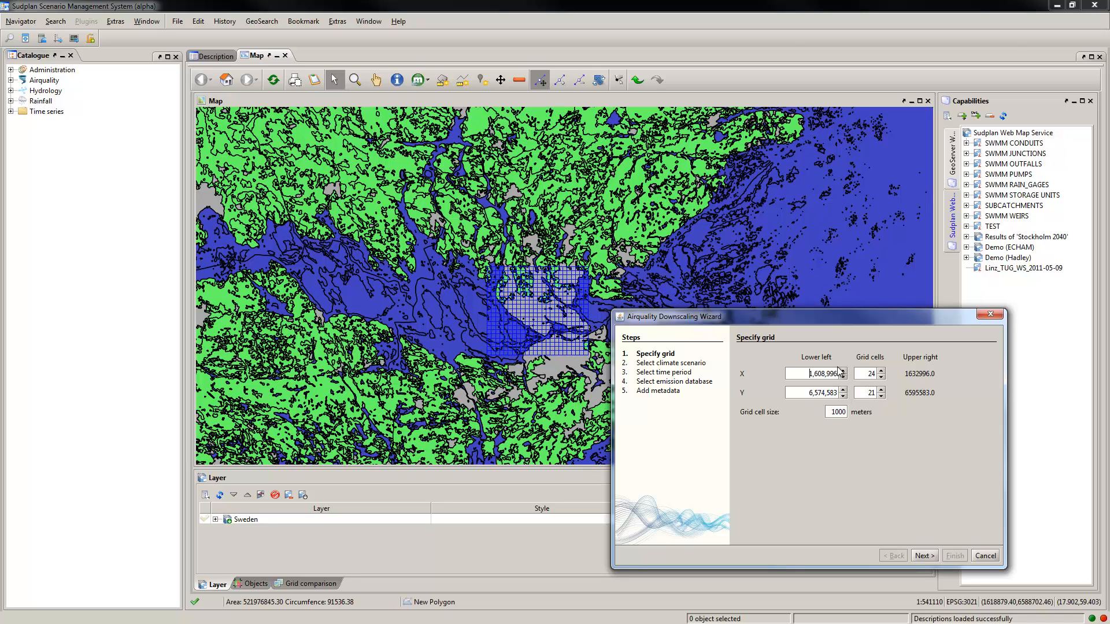
pyautogui.click(843, 371)
pyautogui.click(844, 372)
pyautogui.click(844, 371)
pyautogui.click(844, 372)
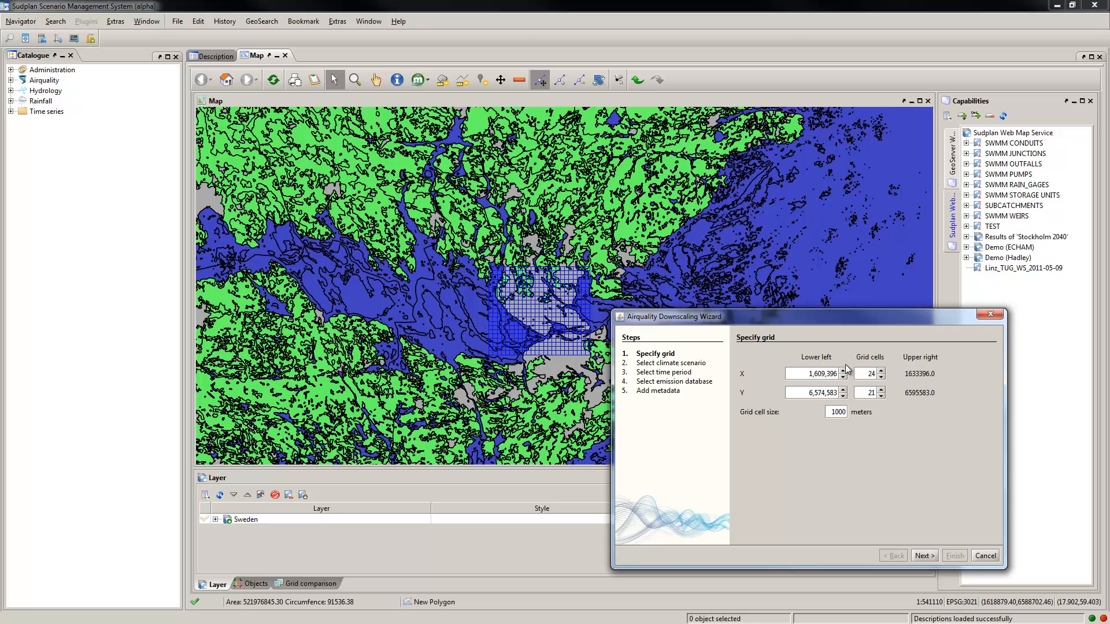
# Step: Set the number of grid cells to 26 in X and 27 in Y
pyautogui.click(881, 371)
pyautogui.click(881, 371)
pyautogui.click(881, 391)
pyautogui.click(881, 390)
pyautogui.click(881, 390)
pyautogui.click(881, 391)
pyautogui.click(881, 390)
pyautogui.click(881, 390)
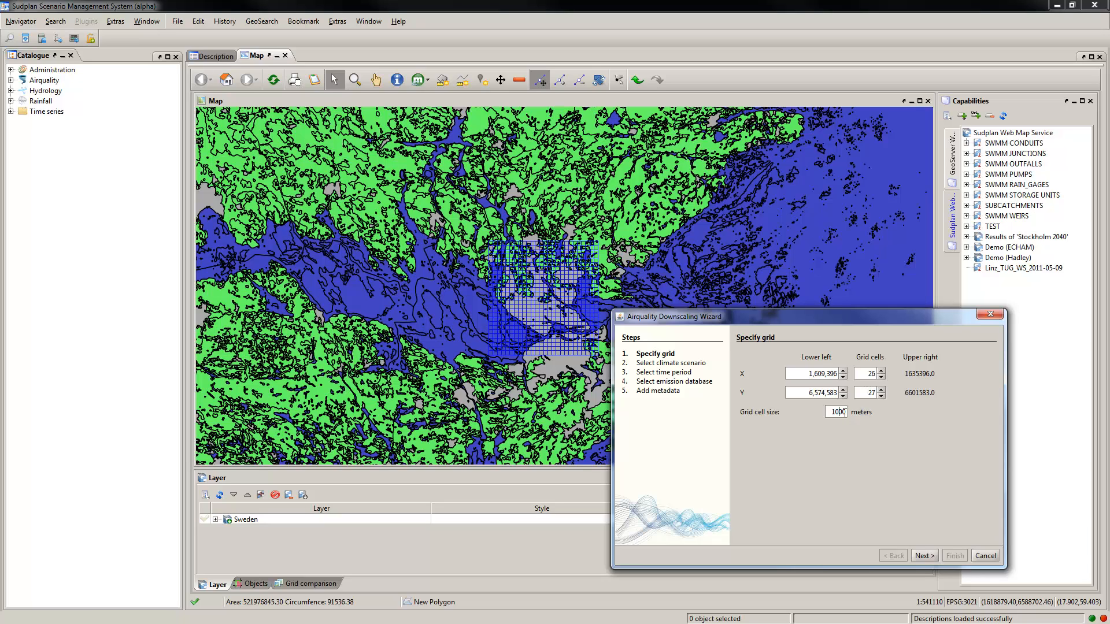
# Step: Try a grid cell size of 1500 meters and set it back to 1000 meters
pyautogui.hotkey('shift', 'Right')
pyautogui.write('5')
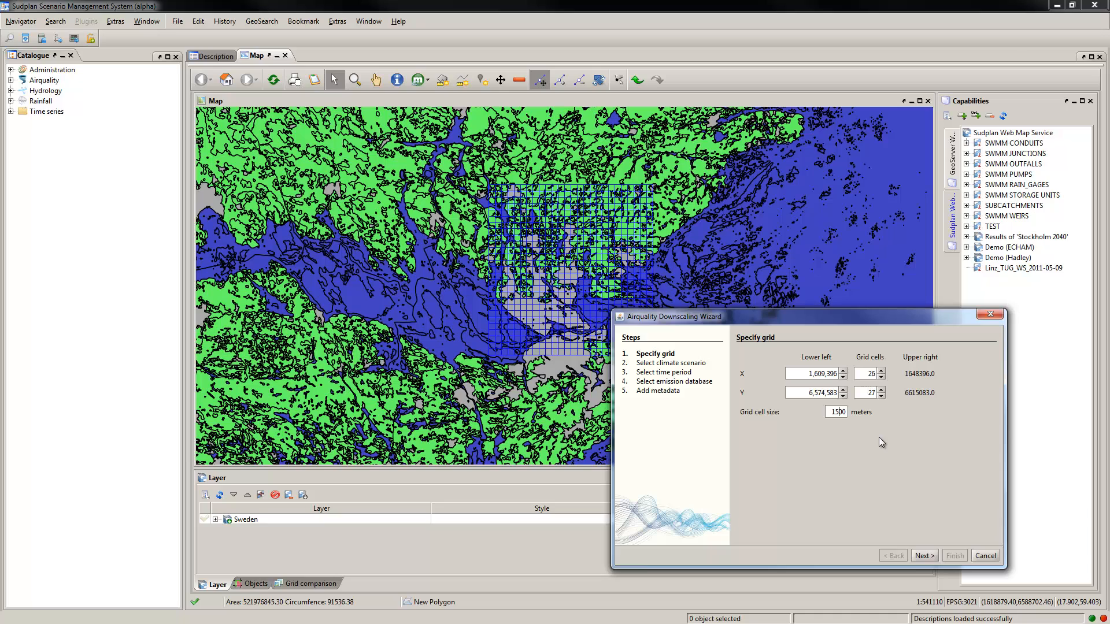
pyautogui.hotkey('shift', 'Left')
pyautogui.hotkey('shift', 'Left')
pyautogui.write('20')
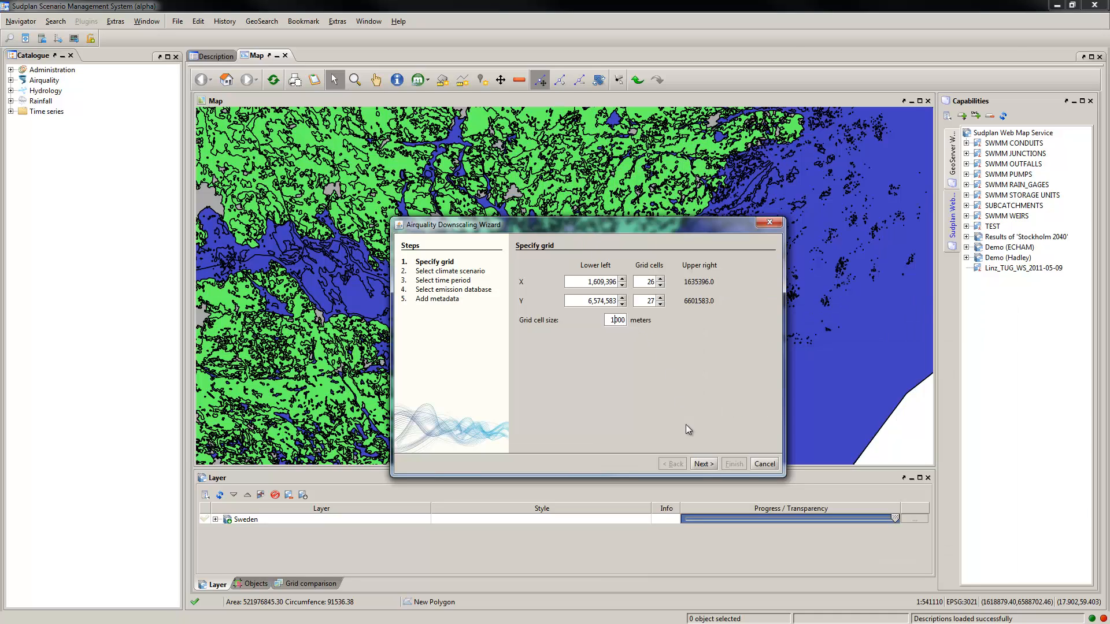
# Step: Accept the grid and choose echam5a1b3rcp4.5 as the climate scenario for the downscaling
pyautogui.click(703, 464)
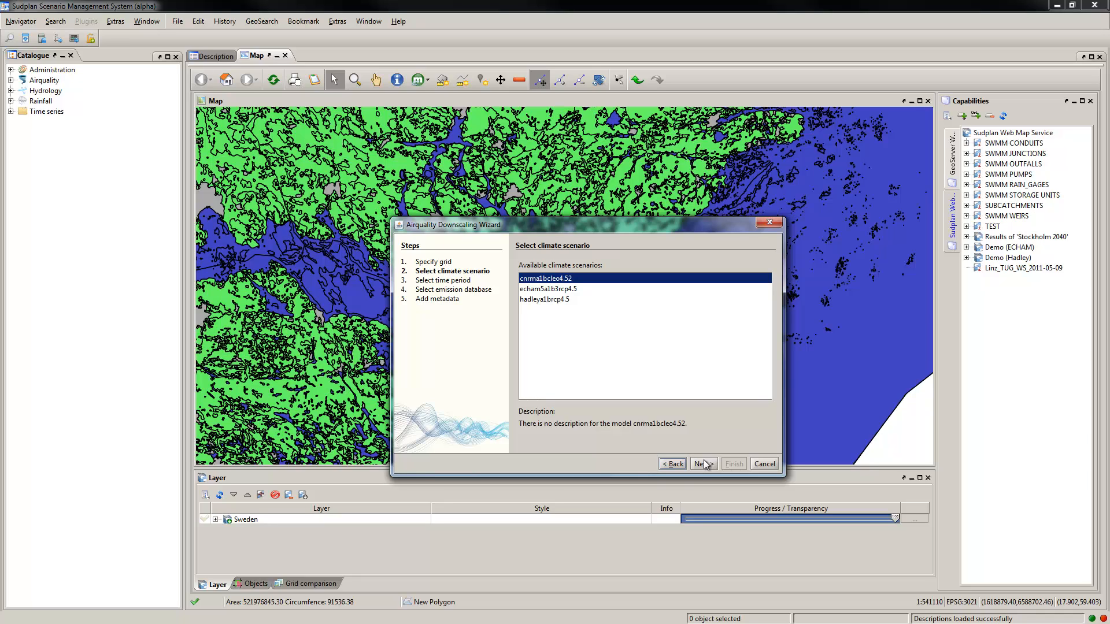
pyautogui.click(595, 290)
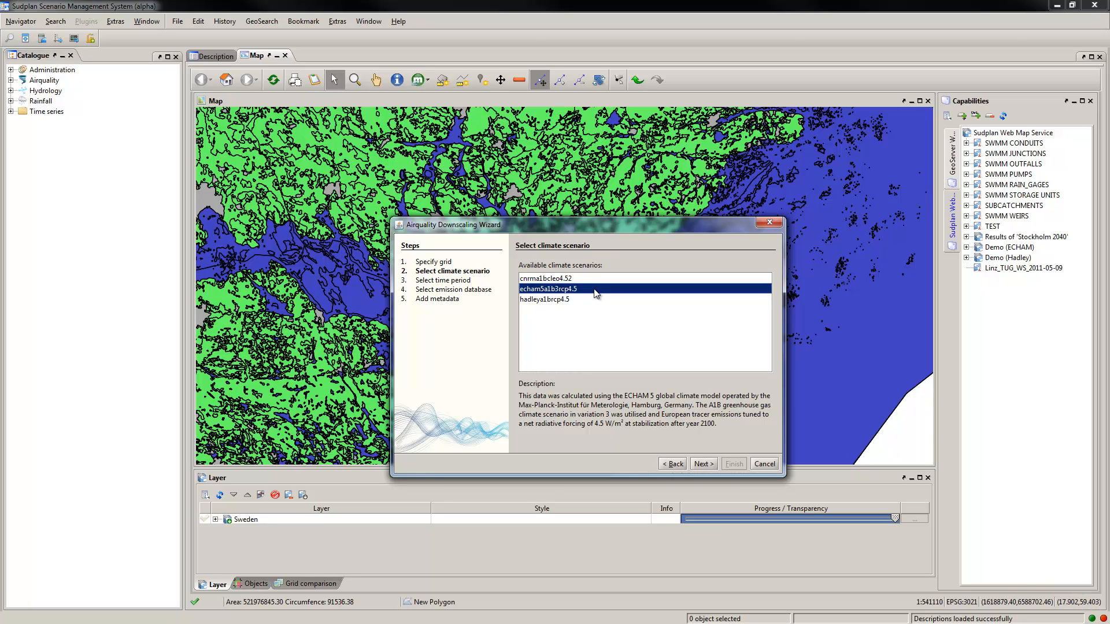
pyautogui.click(704, 464)
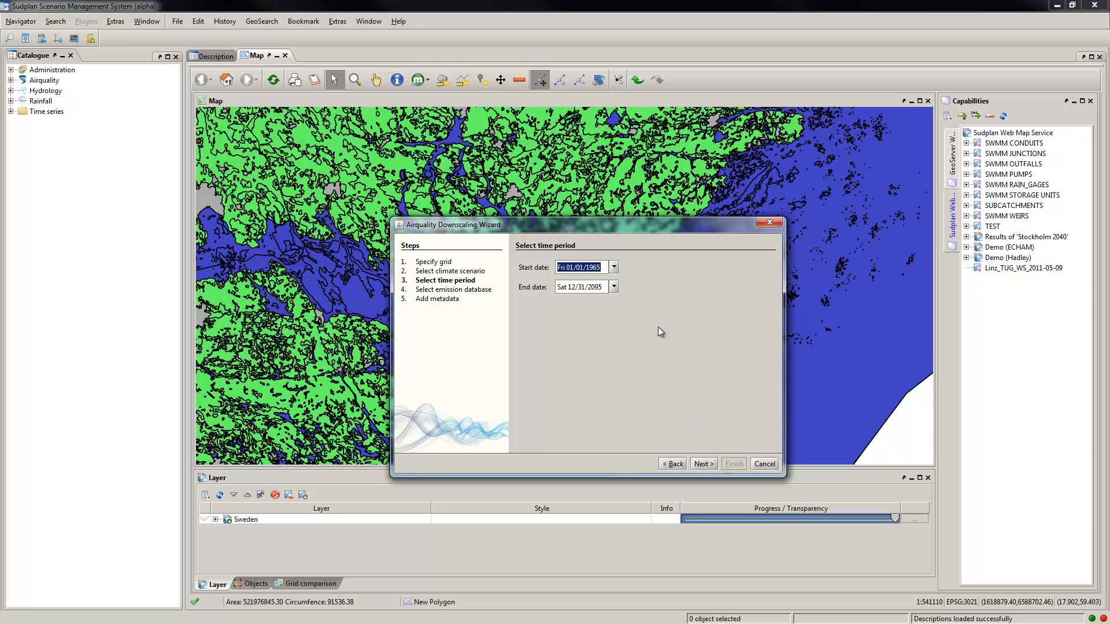
# Step: Set the downscaling time period to start on 01/01/2040 and end on 12/31/2040
pyautogui.click(614, 267)
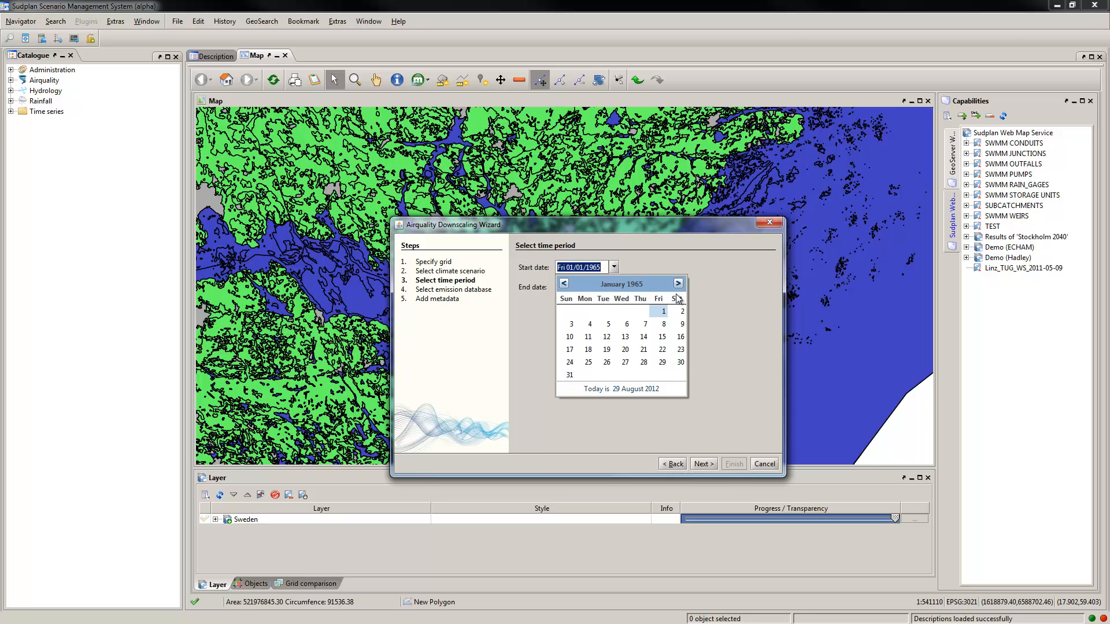
pyautogui.click(616, 269)
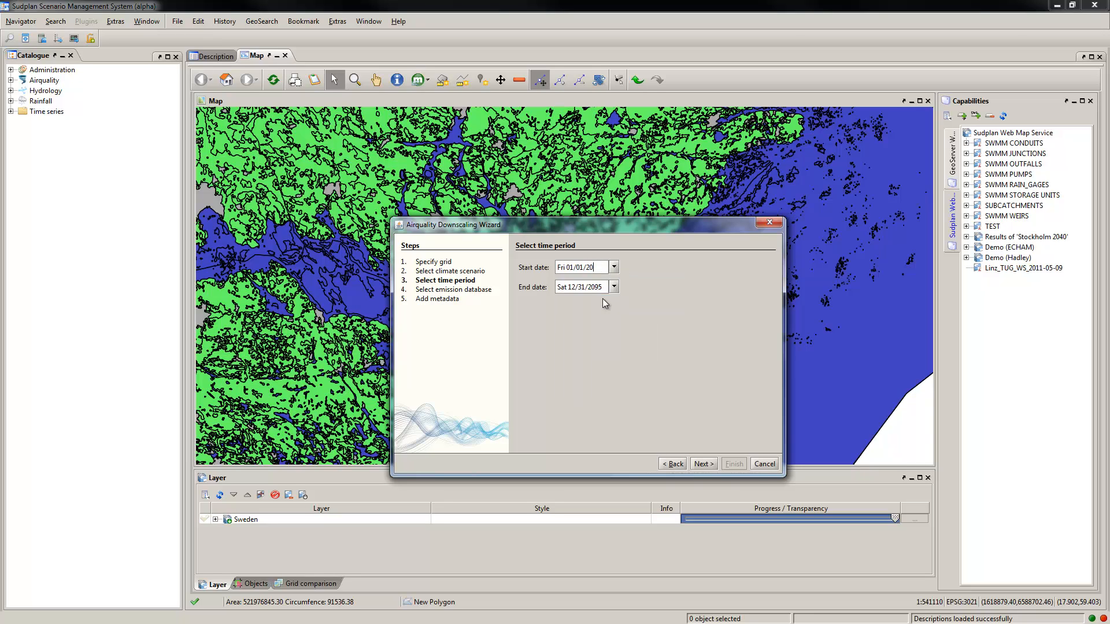
pyautogui.write('40')
pyautogui.press('Tab')
pyautogui.hotkey('shift', 'Tab')
pyautogui.press('Tab')
pyautogui.press('End')
pyautogui.write('2040')
pyautogui.press('Tab')
# Step: Continue to the emission databases, select DemoSC and proceed to the metadata
pyautogui.click(701, 464)
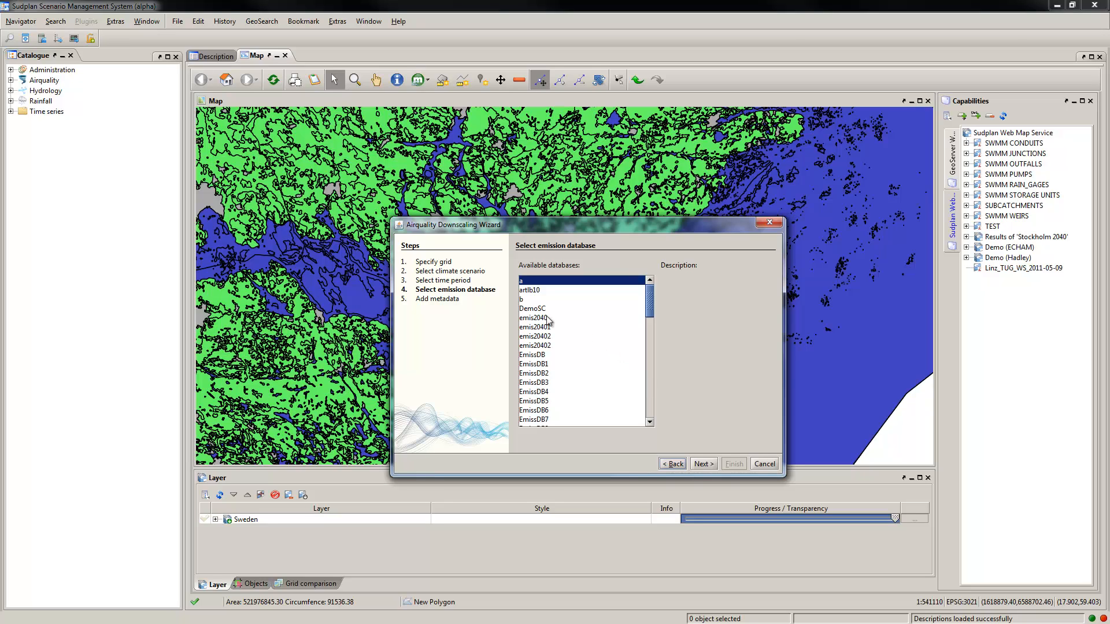
pyautogui.click(528, 309)
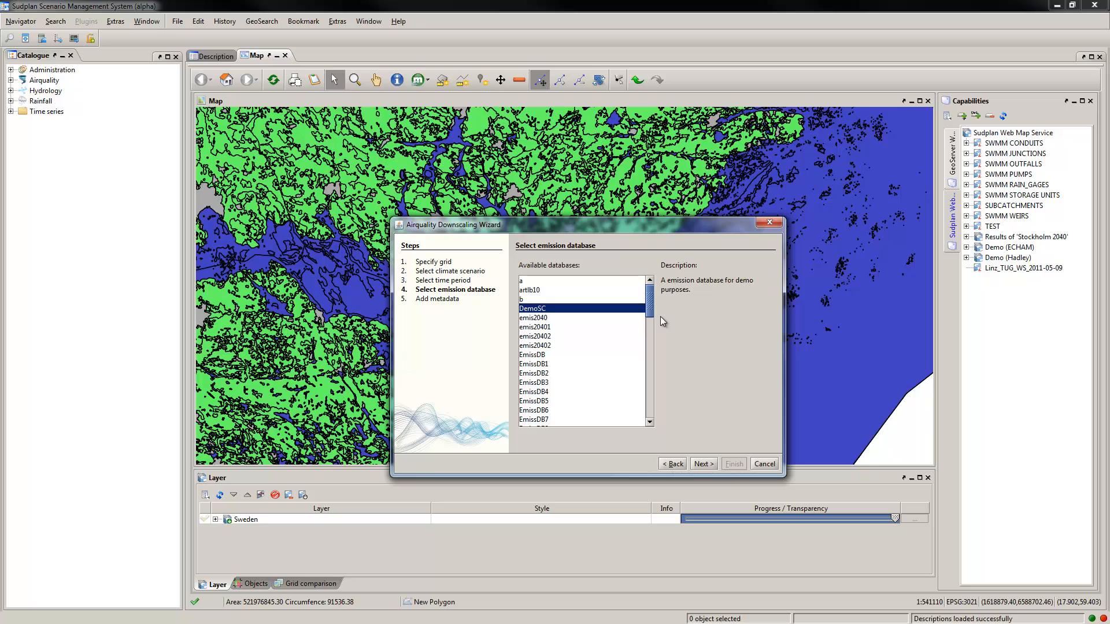
pyautogui.click(701, 464)
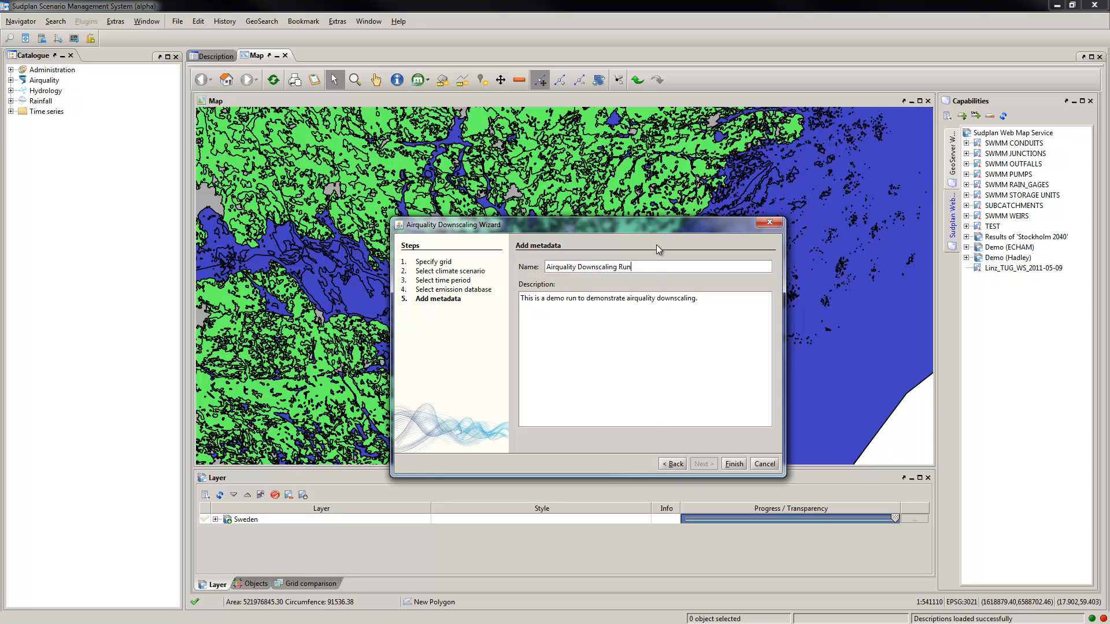
# Step: Name the airquality downscaling run Demo
pyautogui.write('demo')
# Step: Replace the run's description with "An air quality downscaling for demo purposes." and finish the wizard
pyautogui.tripleClick(719, 294)
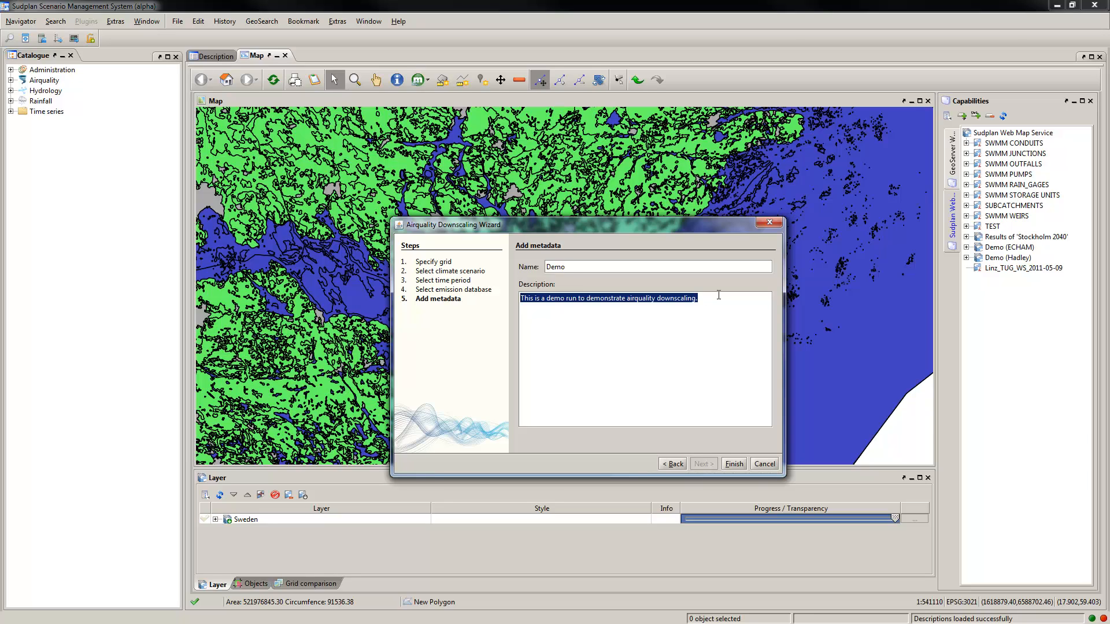
pyautogui.write('A')
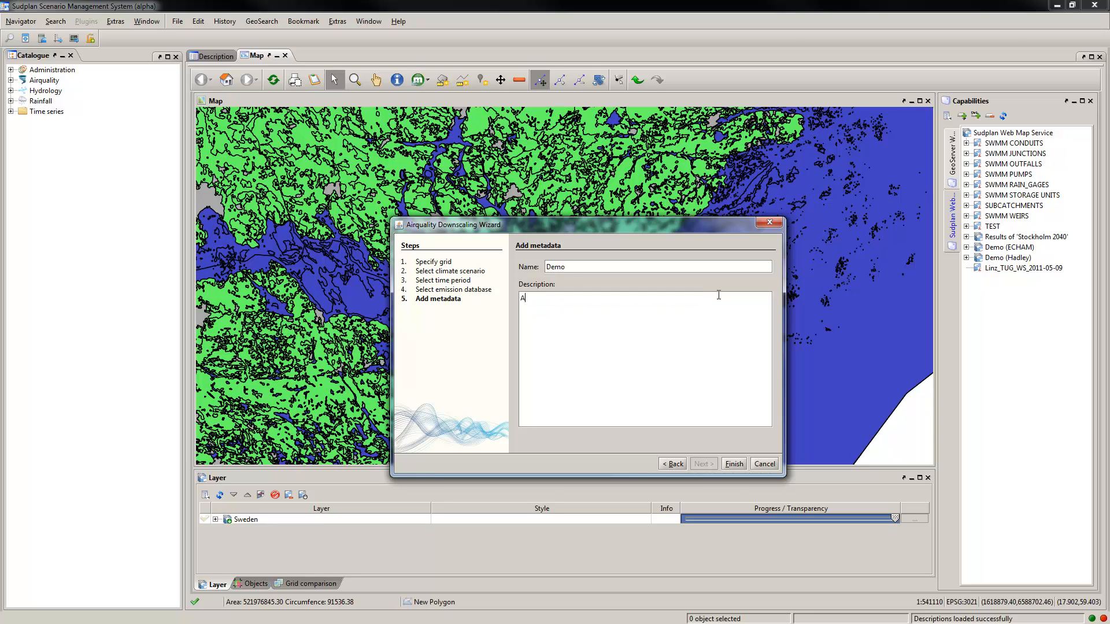
pyautogui.write('n air quality downscaling for demo purpose')
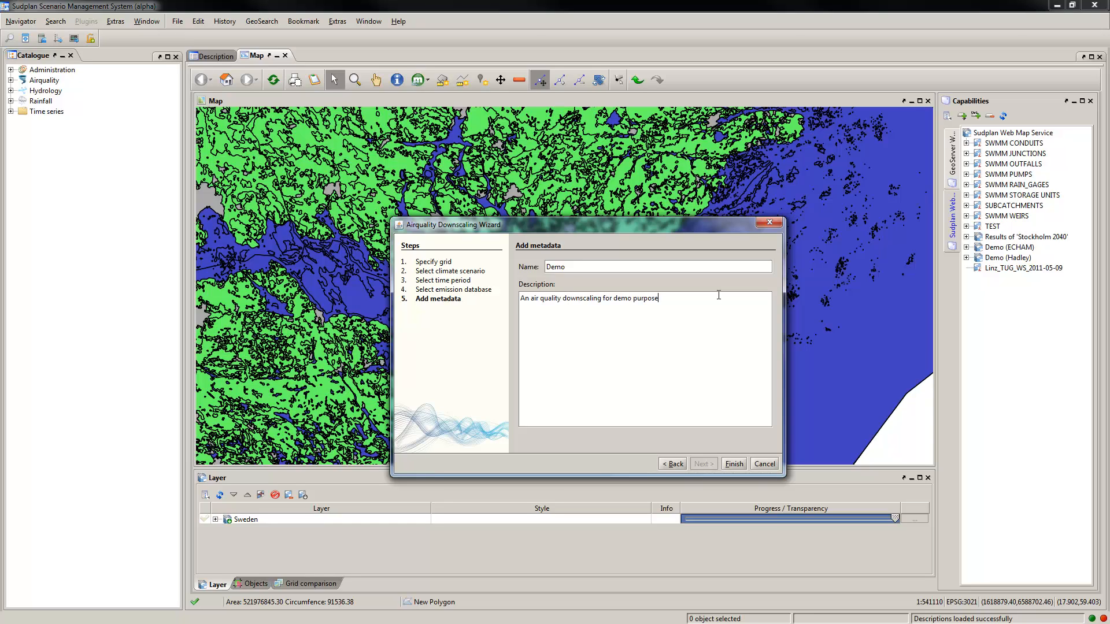
pyautogui.write('s.')
pyautogui.click(734, 464)
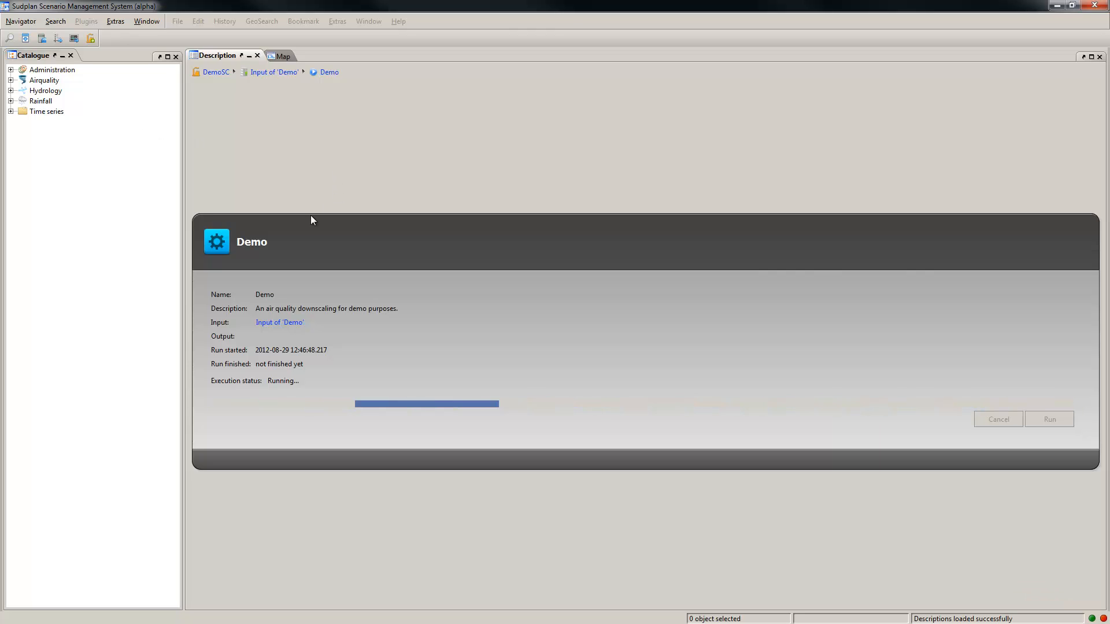
# Step: Open Input of 'Demo' under the Airquality downscaling runs and show its bounding box on the map
pyautogui.click(11, 80)
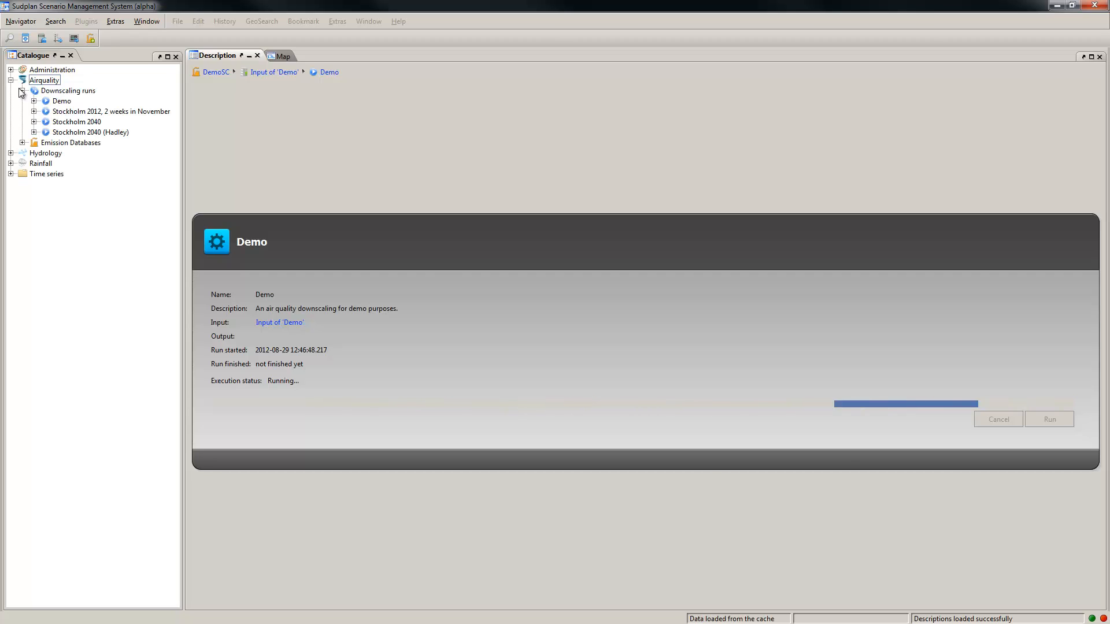
pyautogui.click(34, 101)
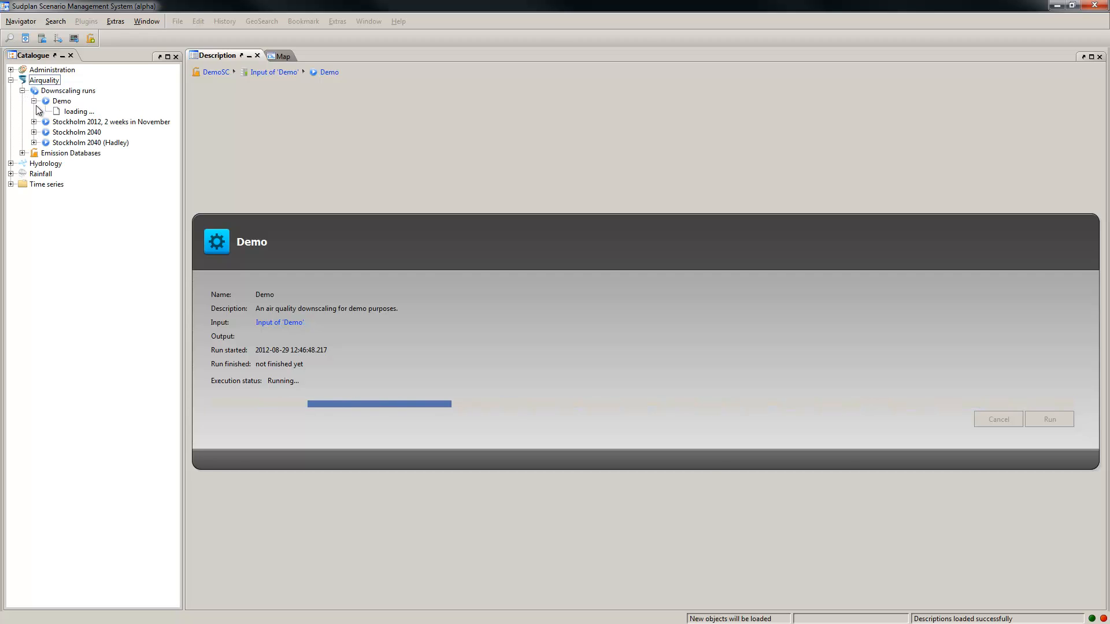
pyautogui.click(65, 111)
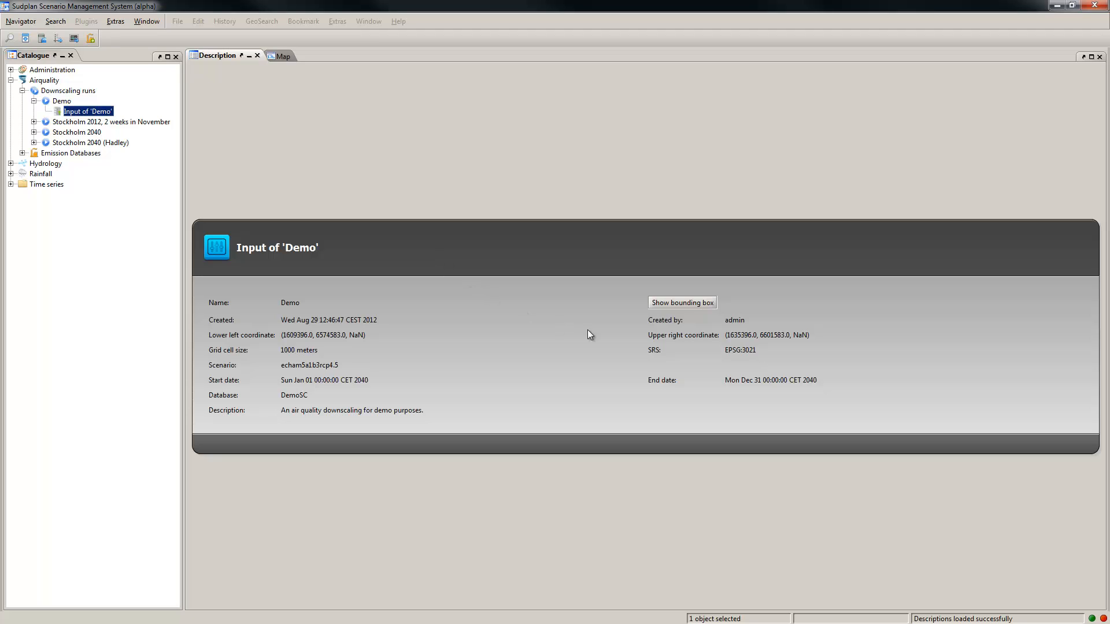
pyautogui.click(680, 303)
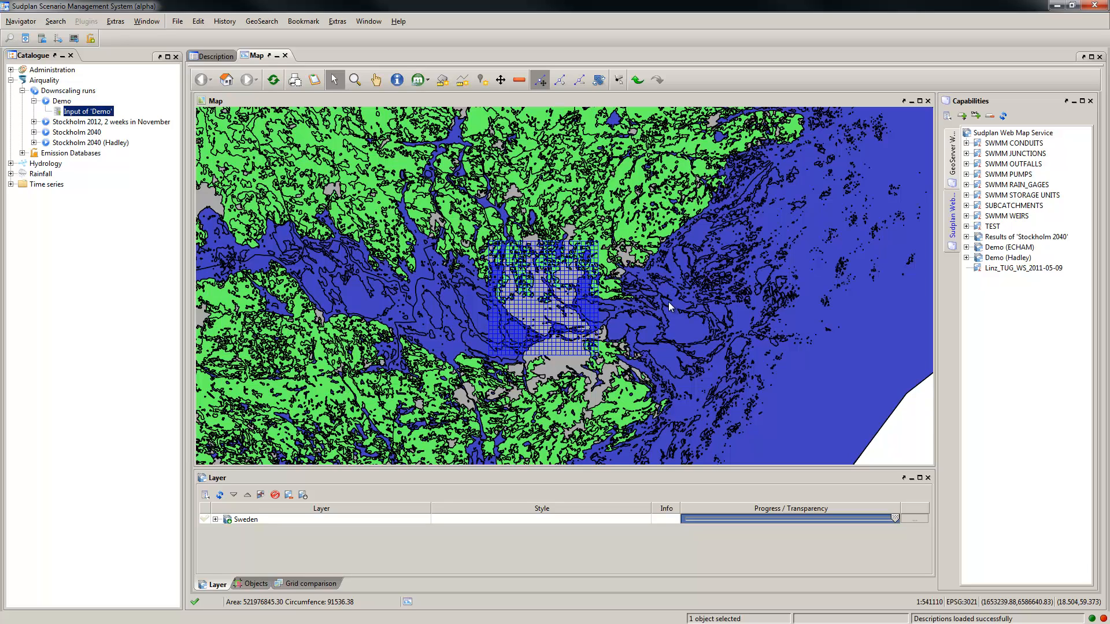
# Step: Open Input of 'Stockholm 2040' under the Airquality downscaling runs and view its description
pyautogui.rightClick(594, 287)
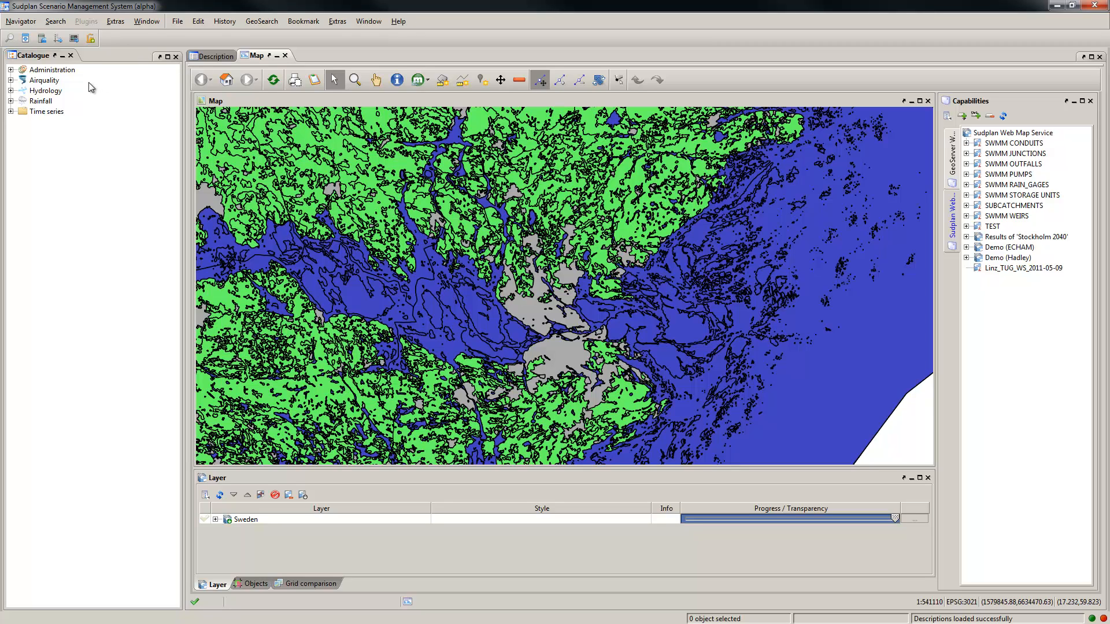
pyautogui.click(10, 80)
pyautogui.click(23, 91)
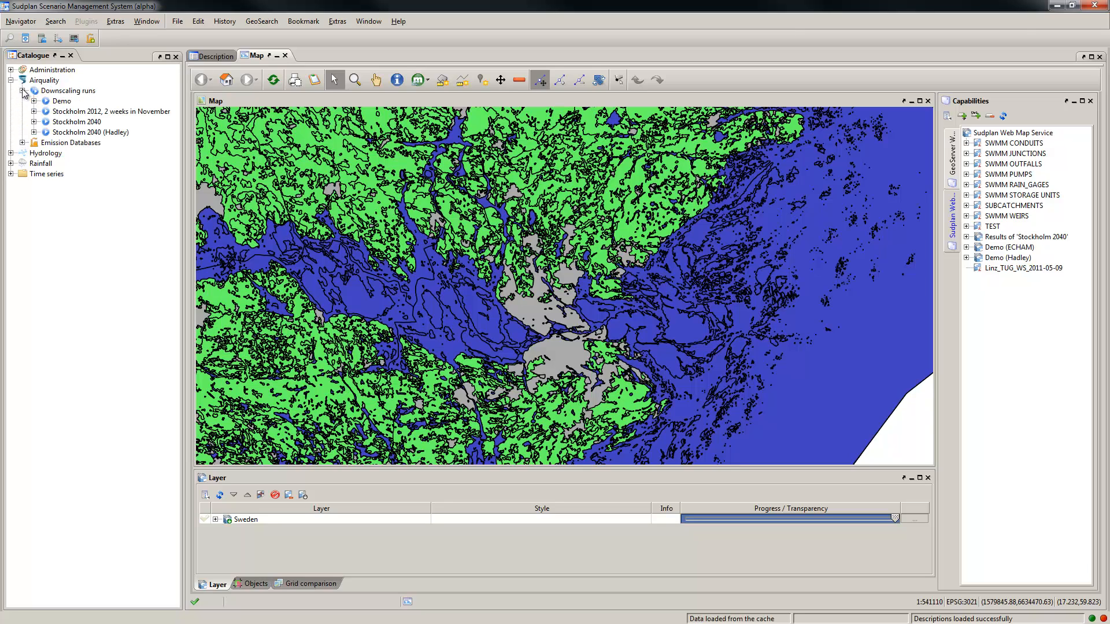
pyautogui.click(35, 121)
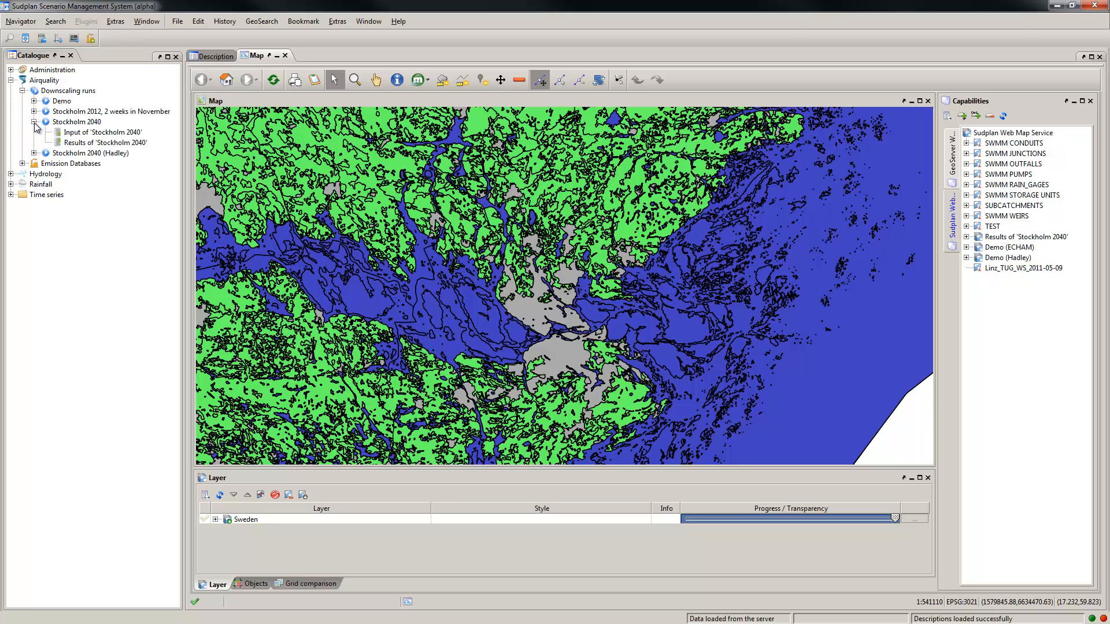
pyautogui.click(99, 134)
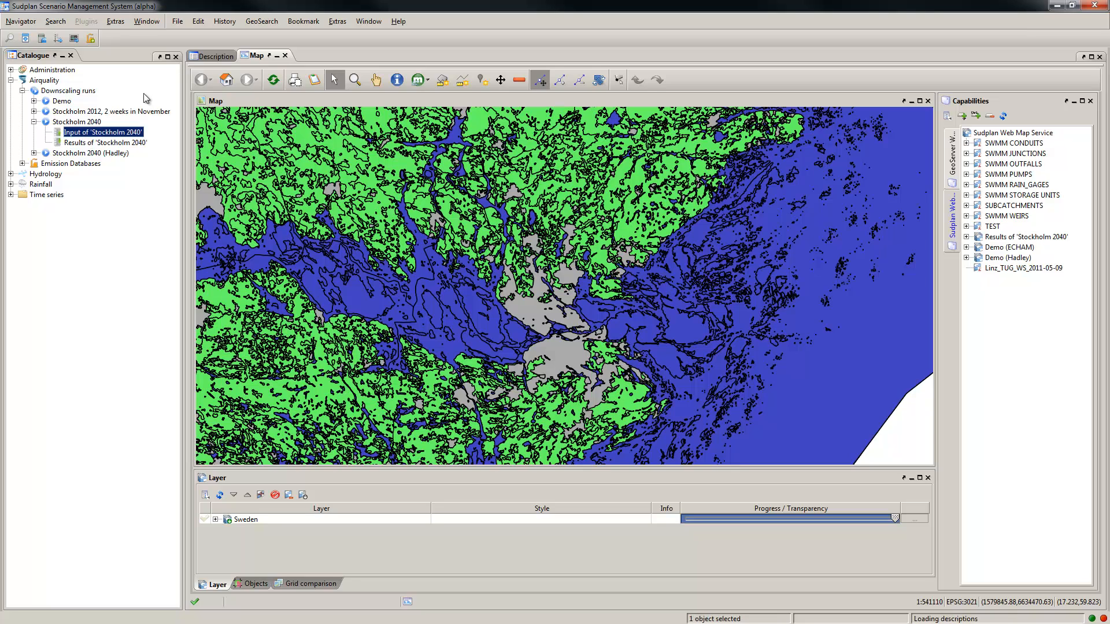
pyautogui.click(206, 56)
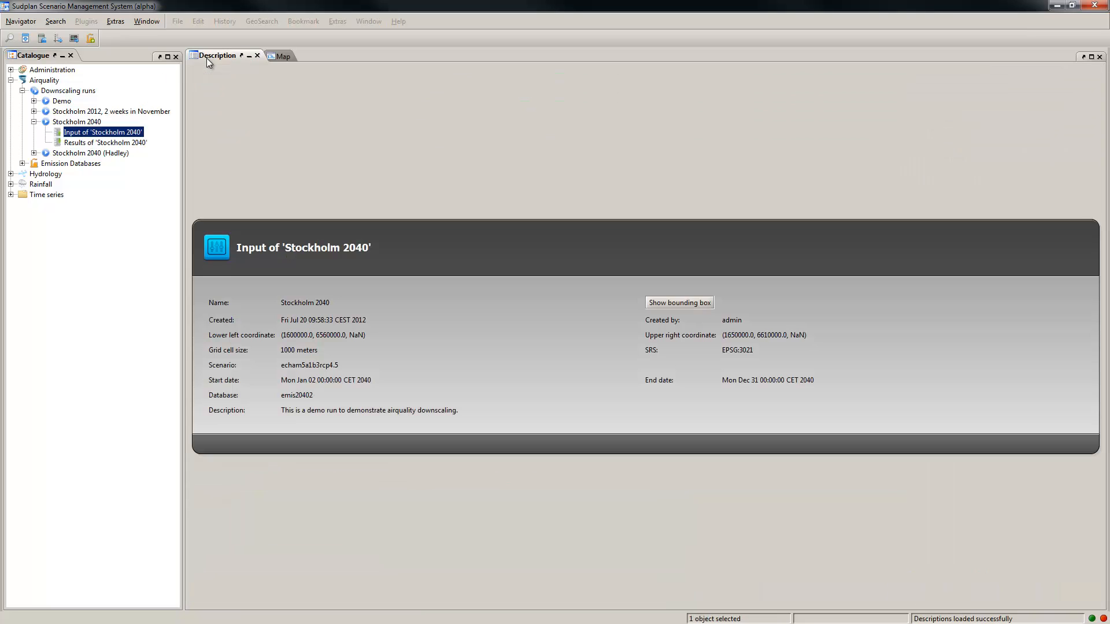
# Step: Show the PM10 results of 'Stockholm 2040' at monthly resolution on the map and run through them from 1.2040 to 12.2040
pyautogui.click(136, 144)
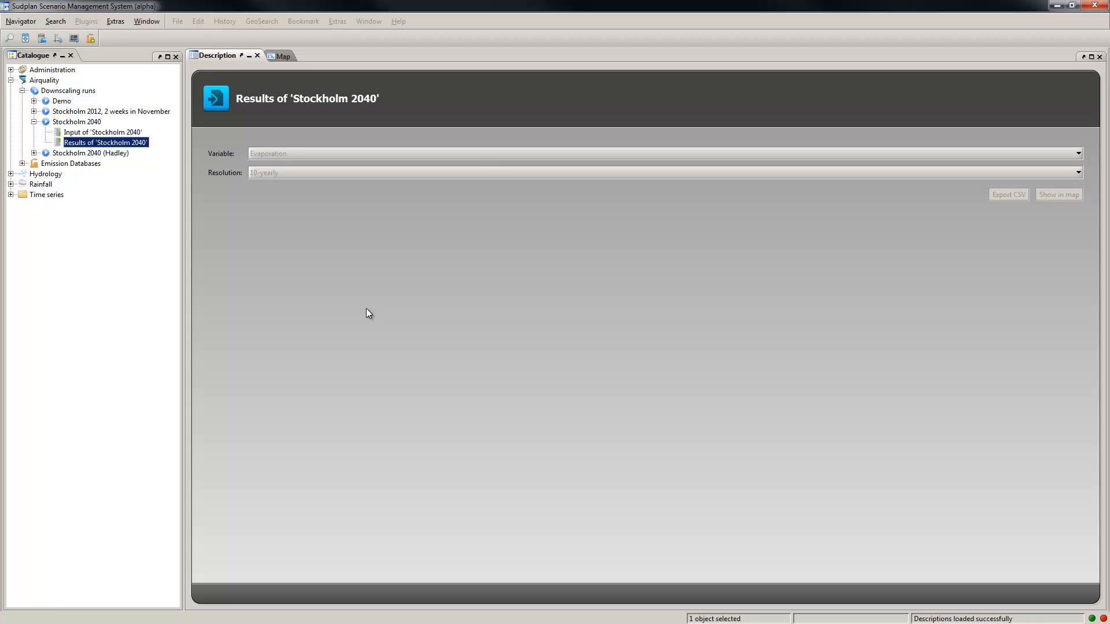
pyautogui.click(473, 154)
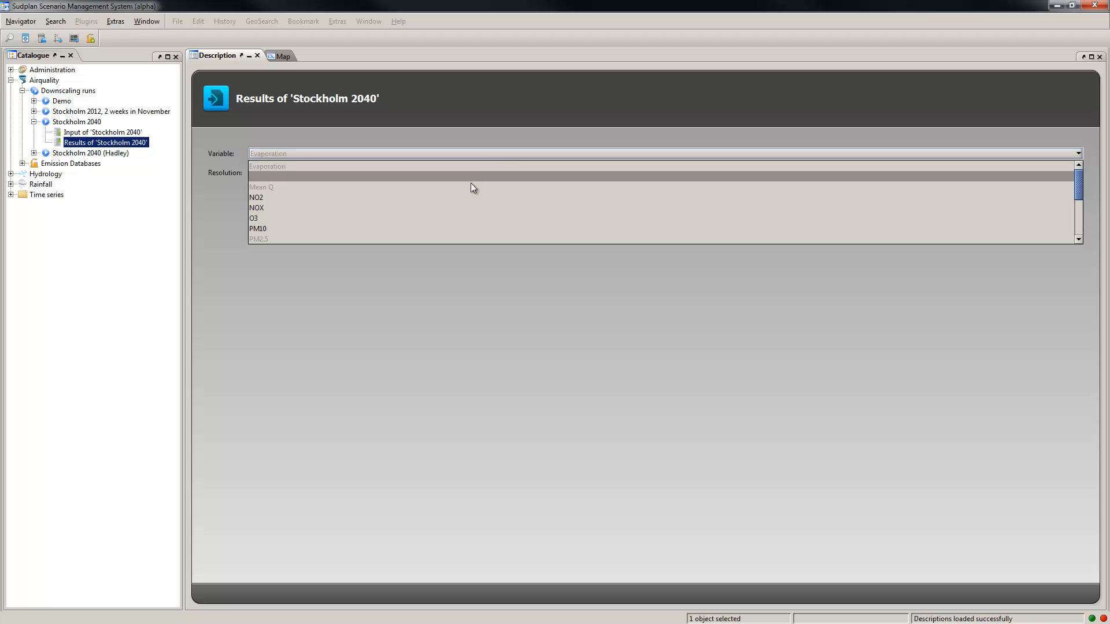
pyautogui.click(455, 227)
pyautogui.click(334, 173)
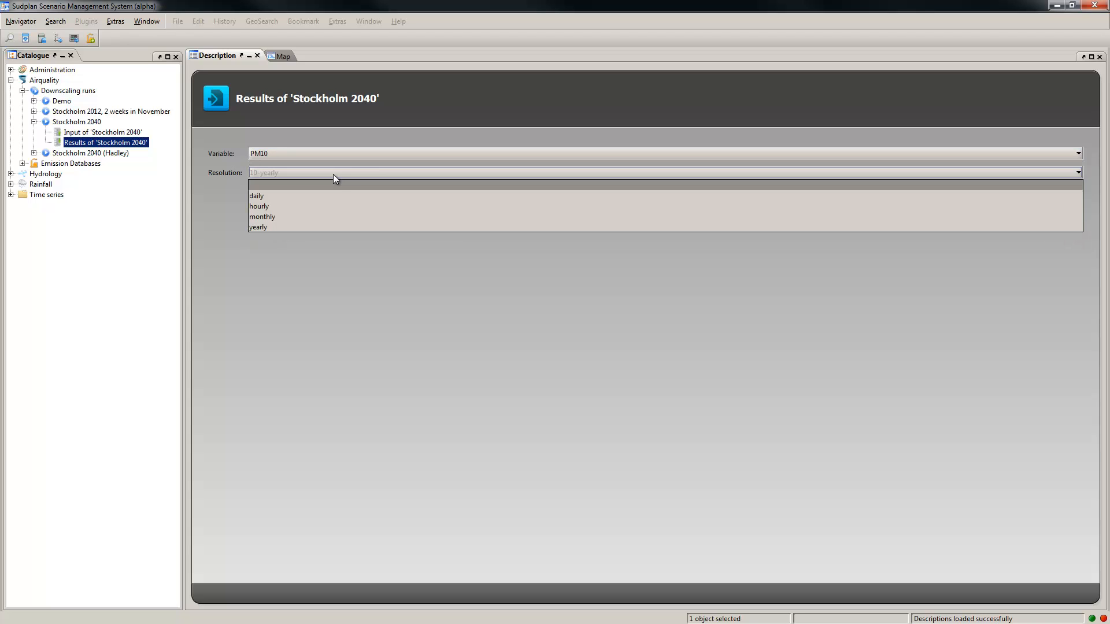
pyautogui.click(337, 215)
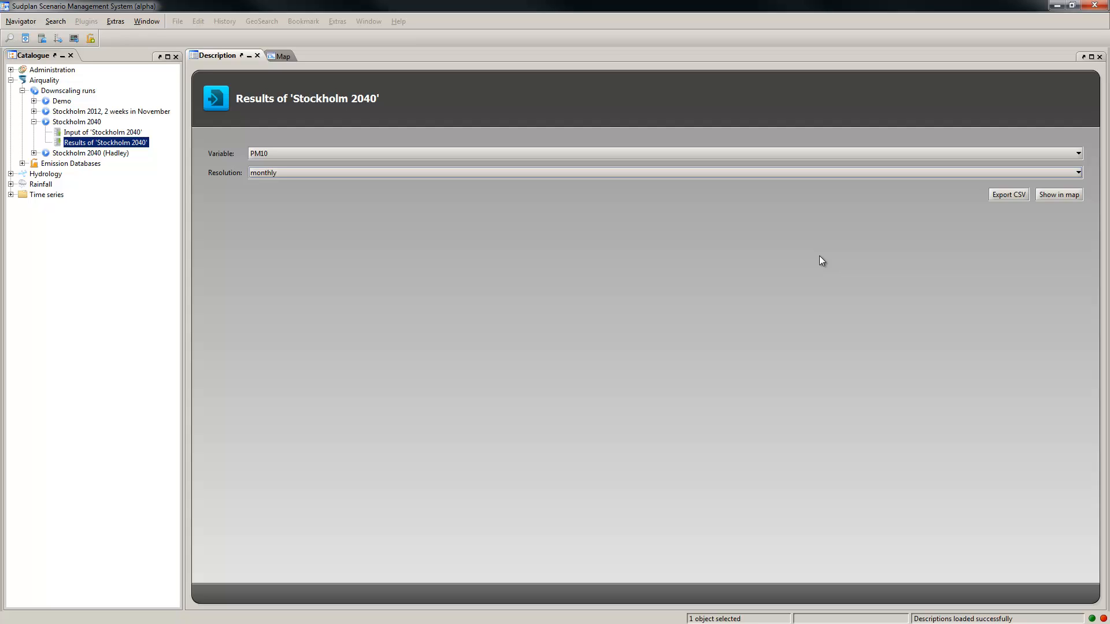
pyautogui.click(1056, 198)
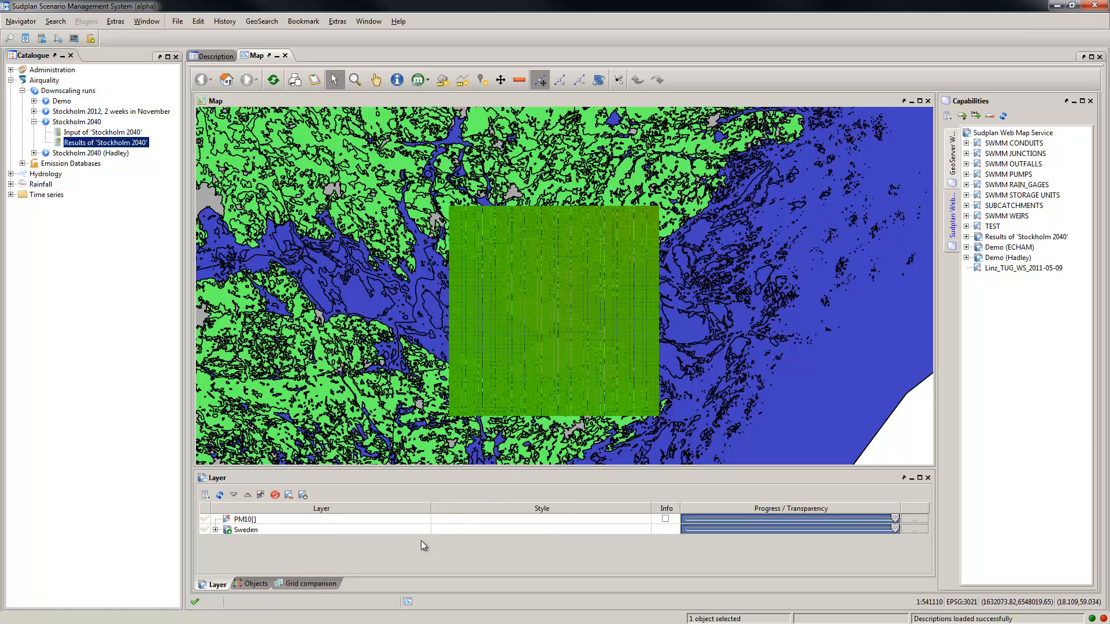
pyautogui.click(386, 517)
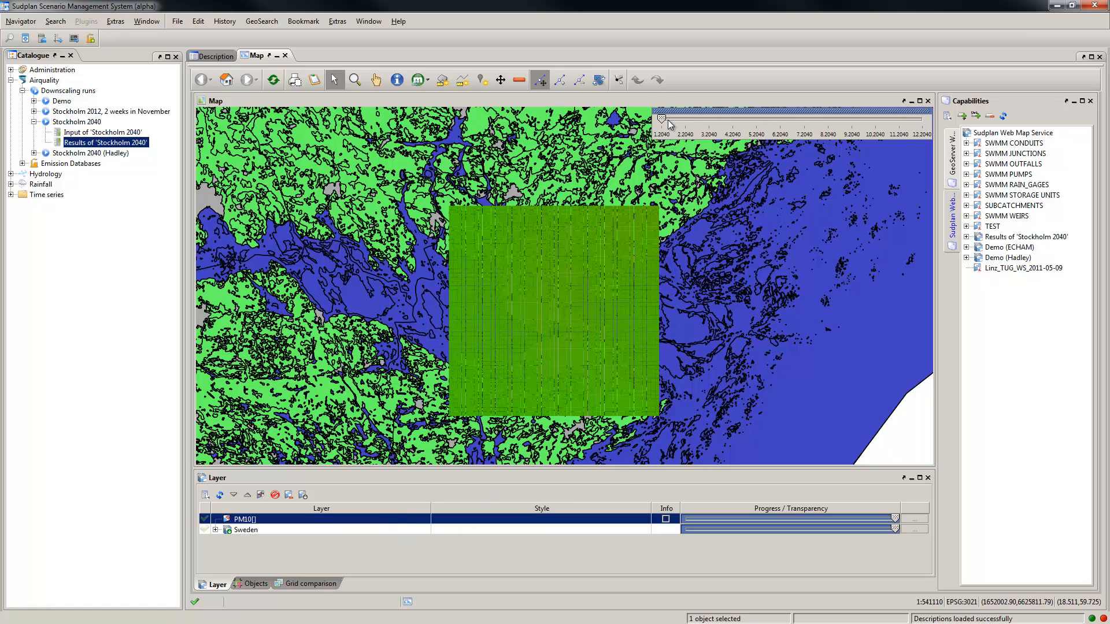
pyautogui.moveTo(661, 122); pyautogui.dragTo(922, 127)
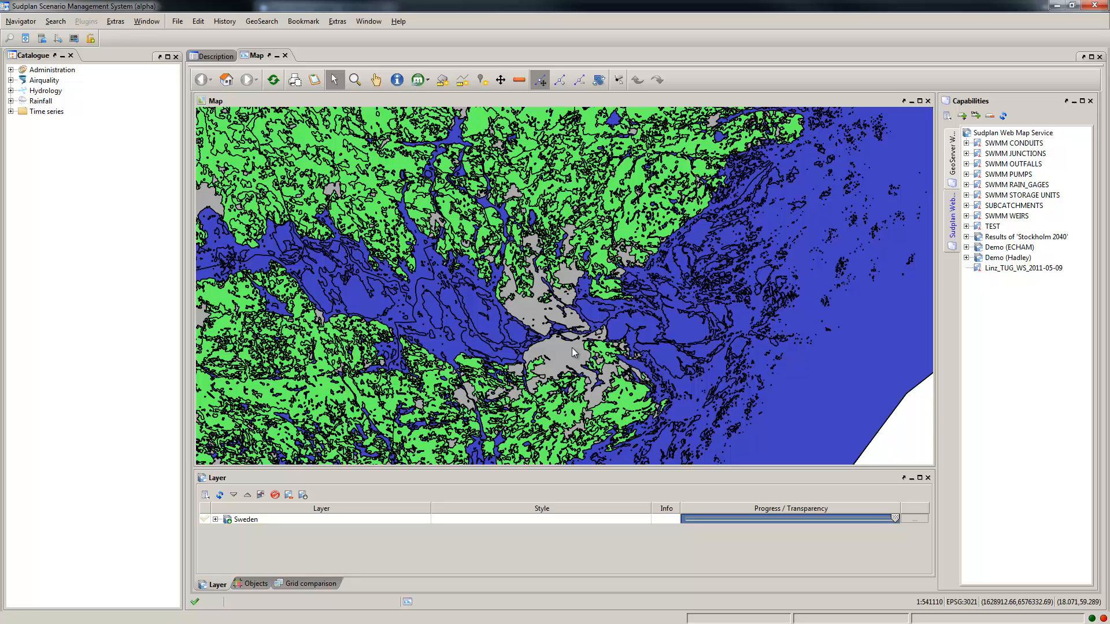
# Step: Bring up the Grid comparison view and look through the list of available map windows
pyautogui.click(322, 583)
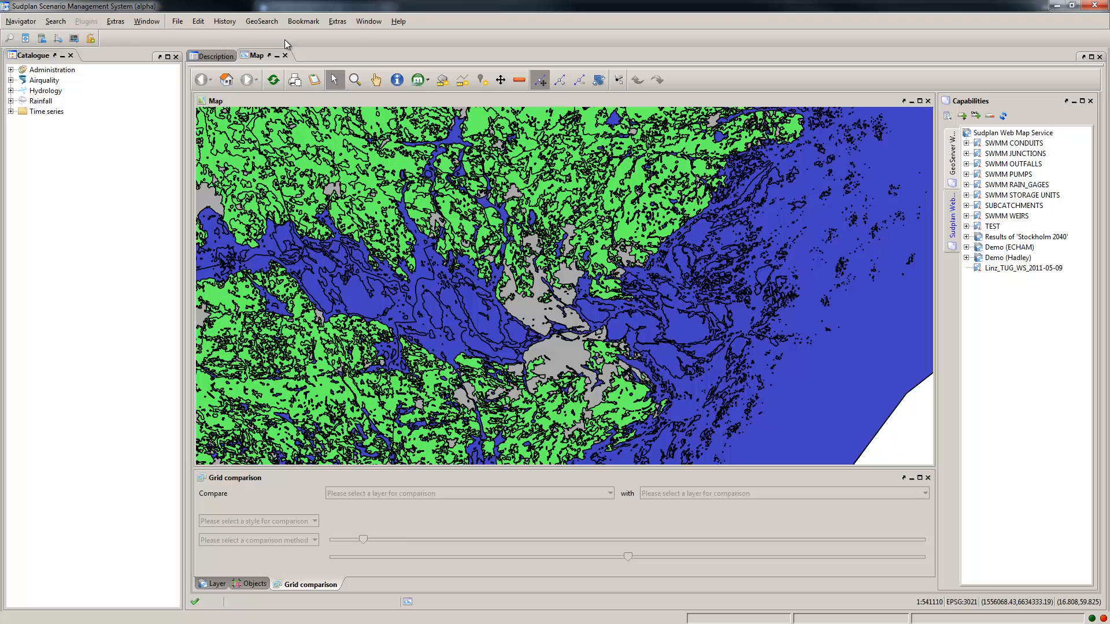
pyautogui.click(356, 24)
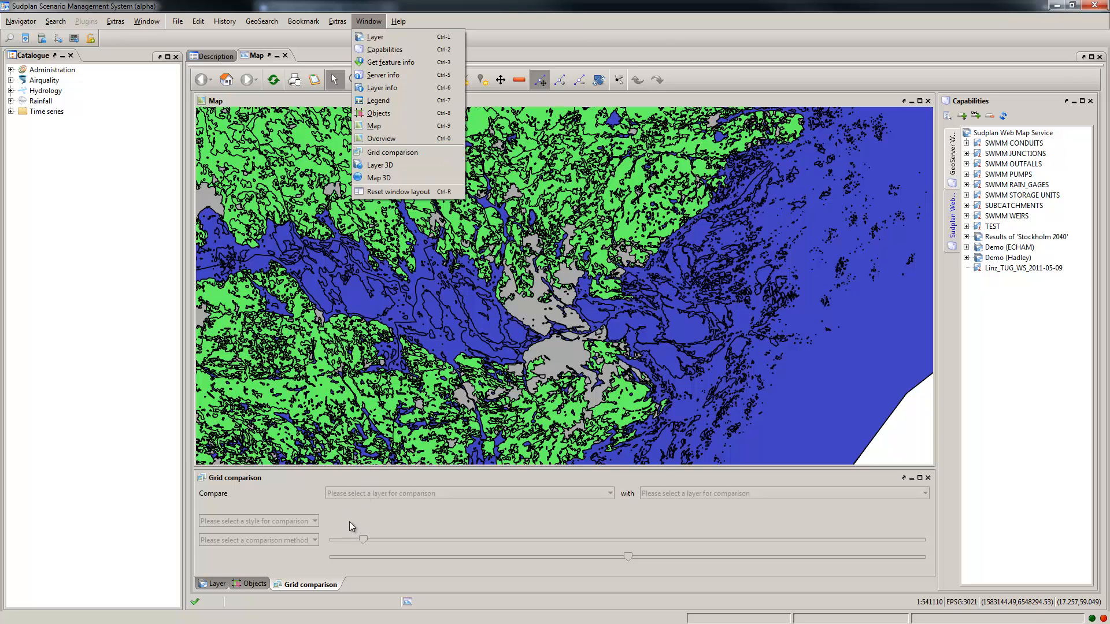
pyautogui.click(316, 584)
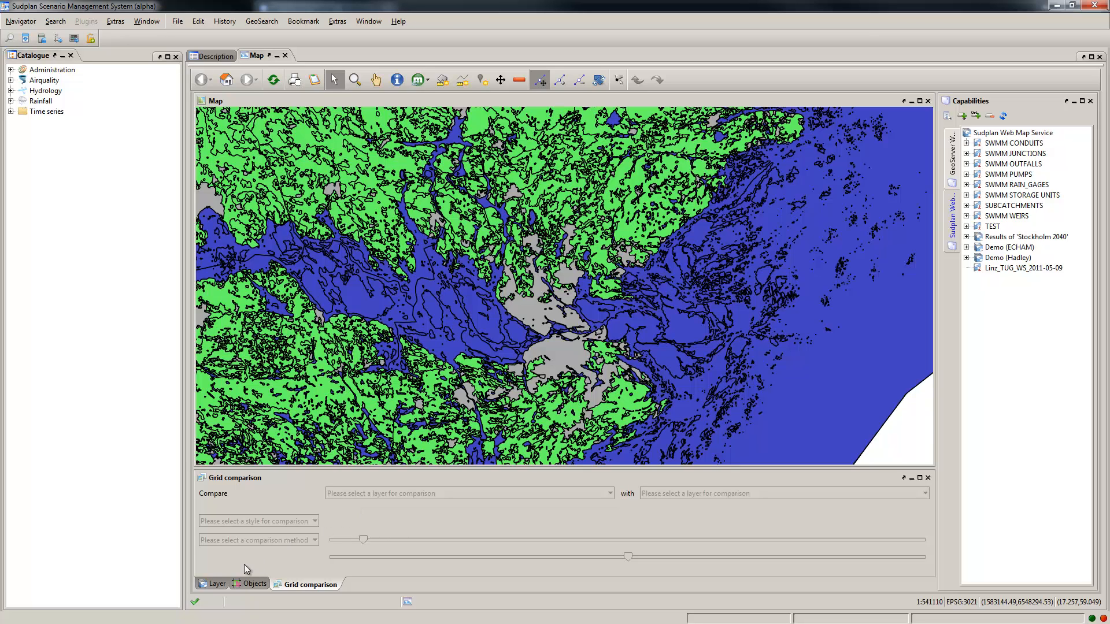
# Step: Add the monthly O3 layers of Demo (ECHAM) and Demo (Hadley) to the map
pyautogui.click(208, 585)
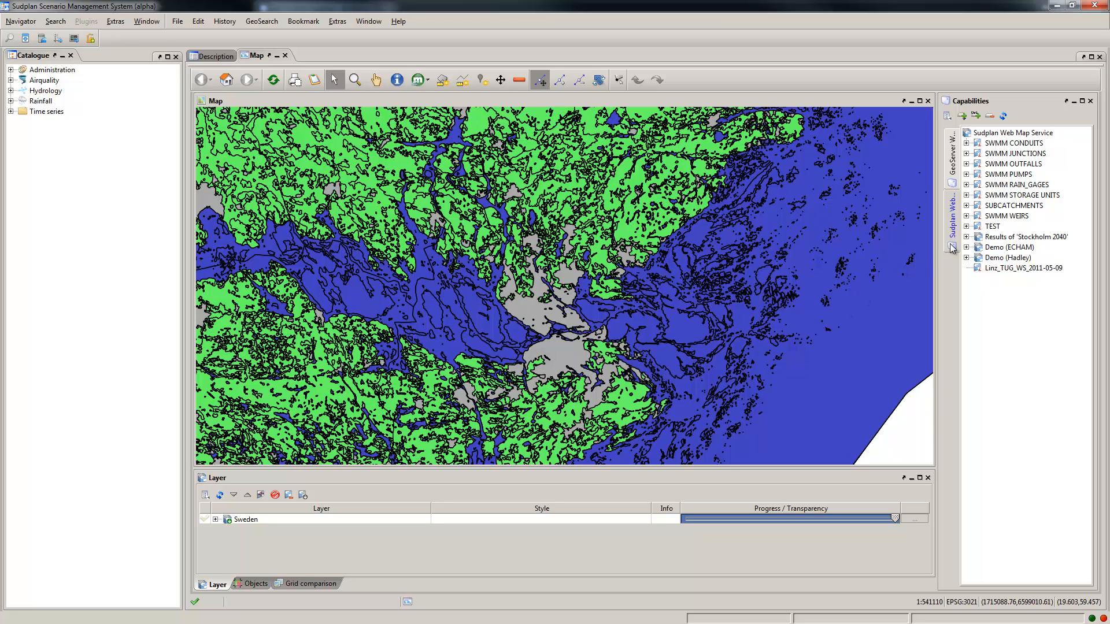
pyautogui.click(966, 247)
pyautogui.click(978, 258)
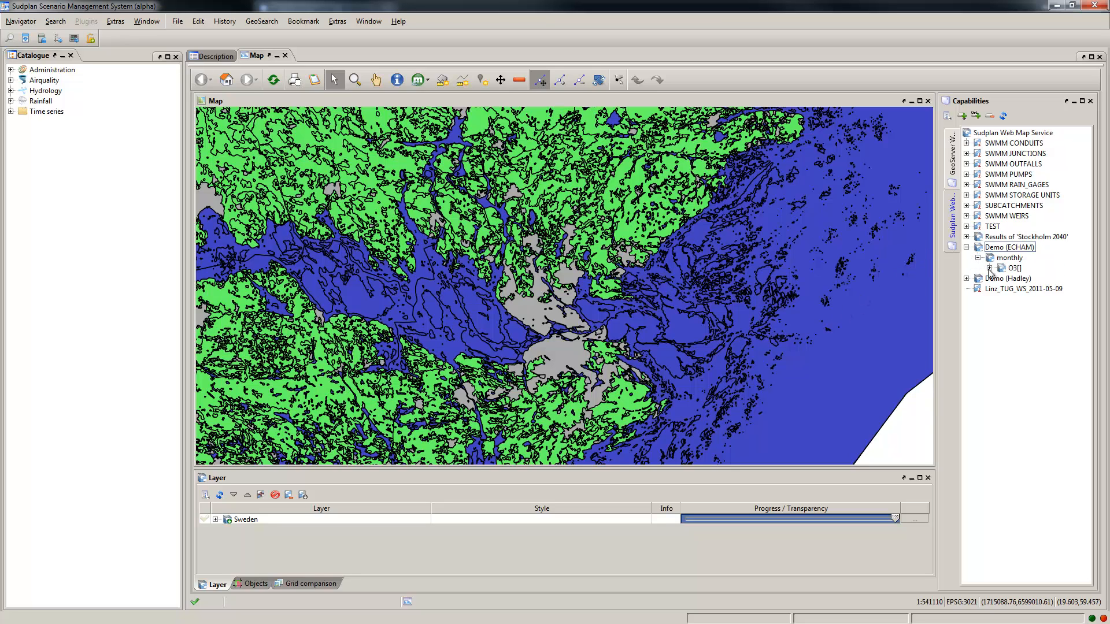
pyautogui.moveTo(1015, 269); pyautogui.dragTo(534, 278)
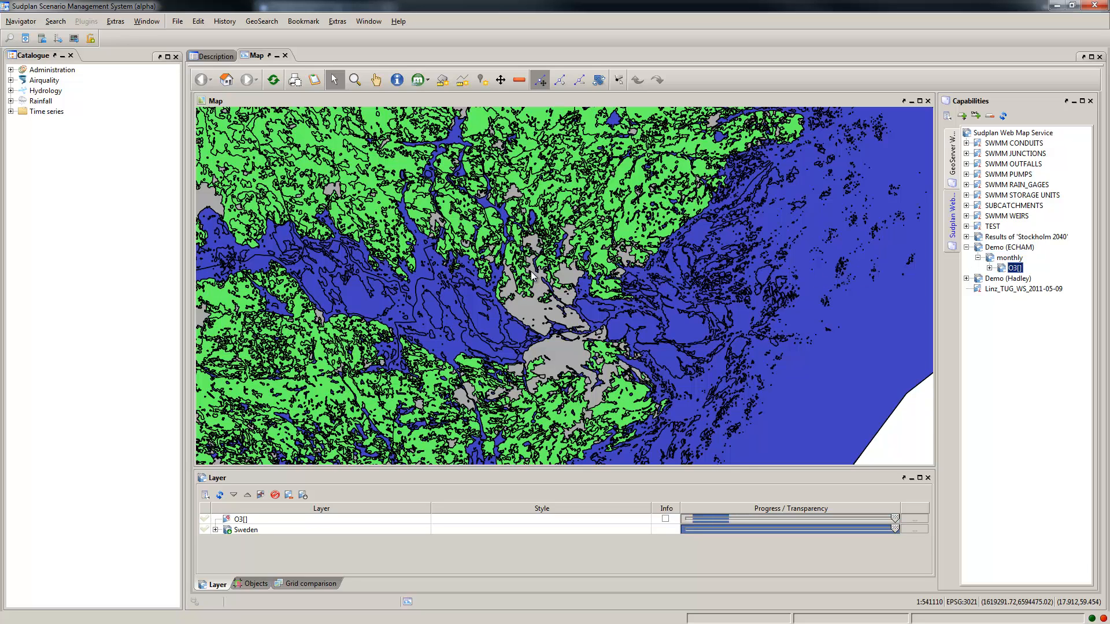
pyautogui.click(966, 278)
pyautogui.click(978, 289)
pyautogui.moveTo(1015, 299); pyautogui.dragTo(621, 309)
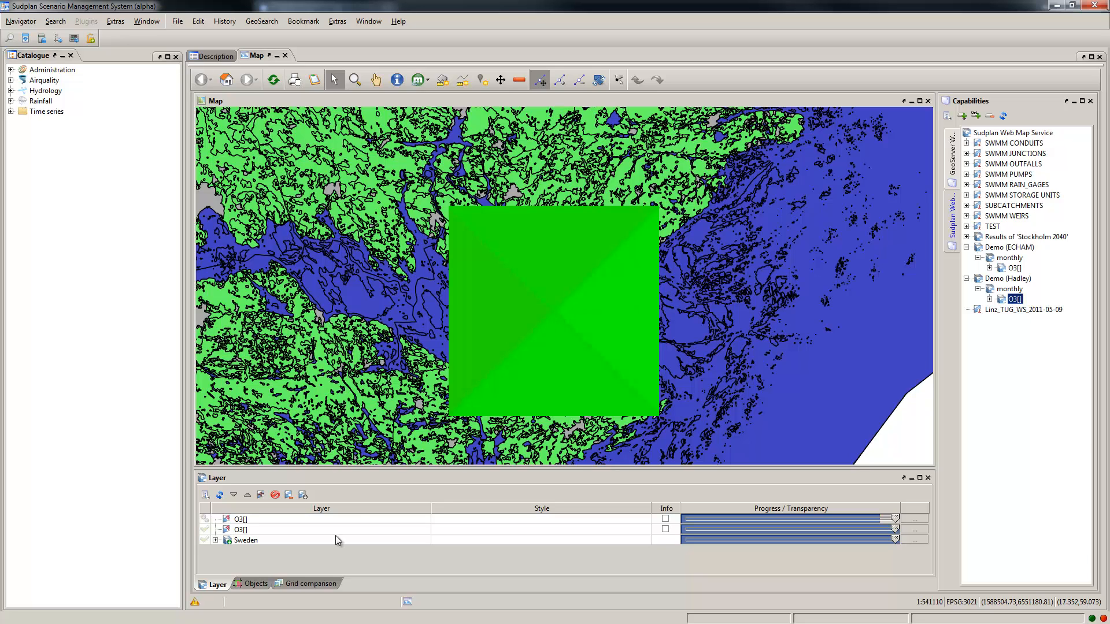
# Step: In the Grid comparison, check the ECHAM and Hadley O3 layer choices and apply the European ozone reference style
pyautogui.click(299, 585)
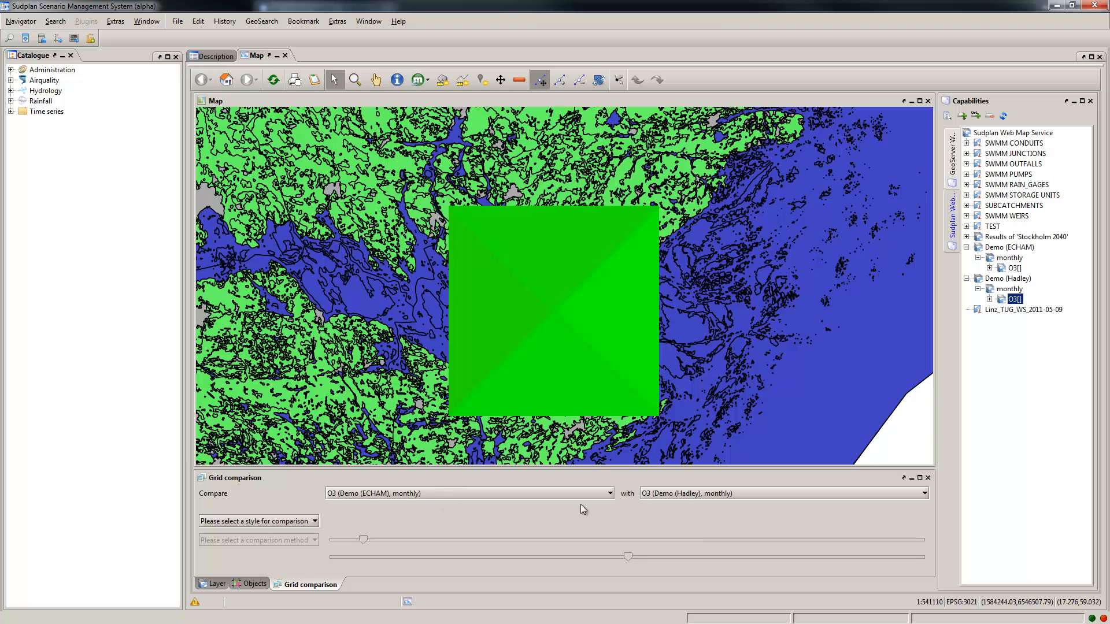
pyautogui.click(698, 493)
pyautogui.click(698, 494)
pyautogui.click(588, 492)
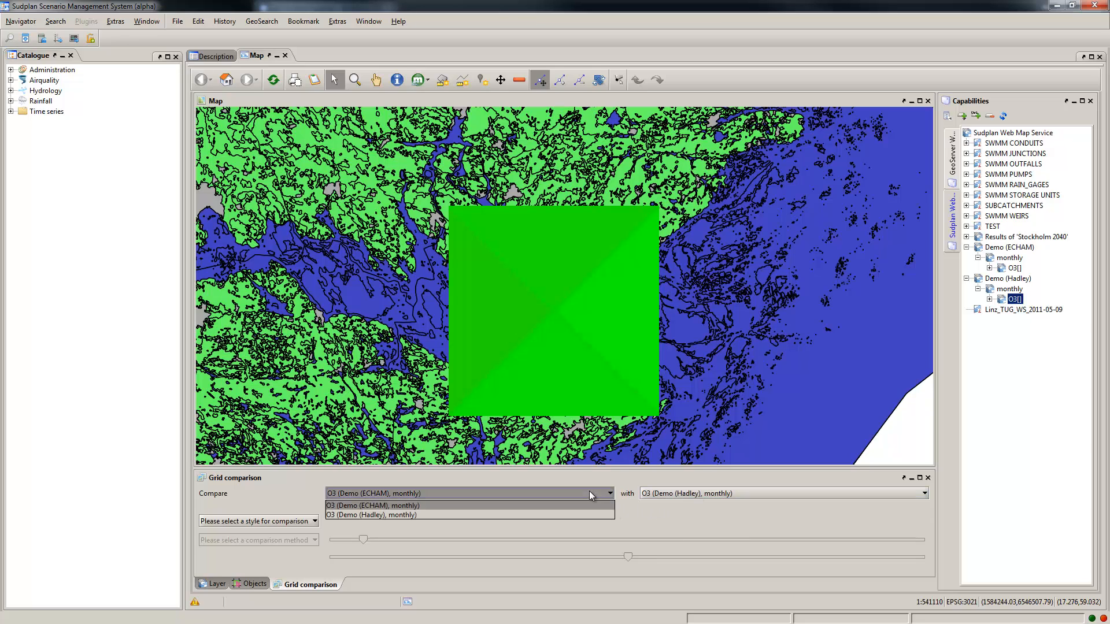
pyautogui.click(589, 492)
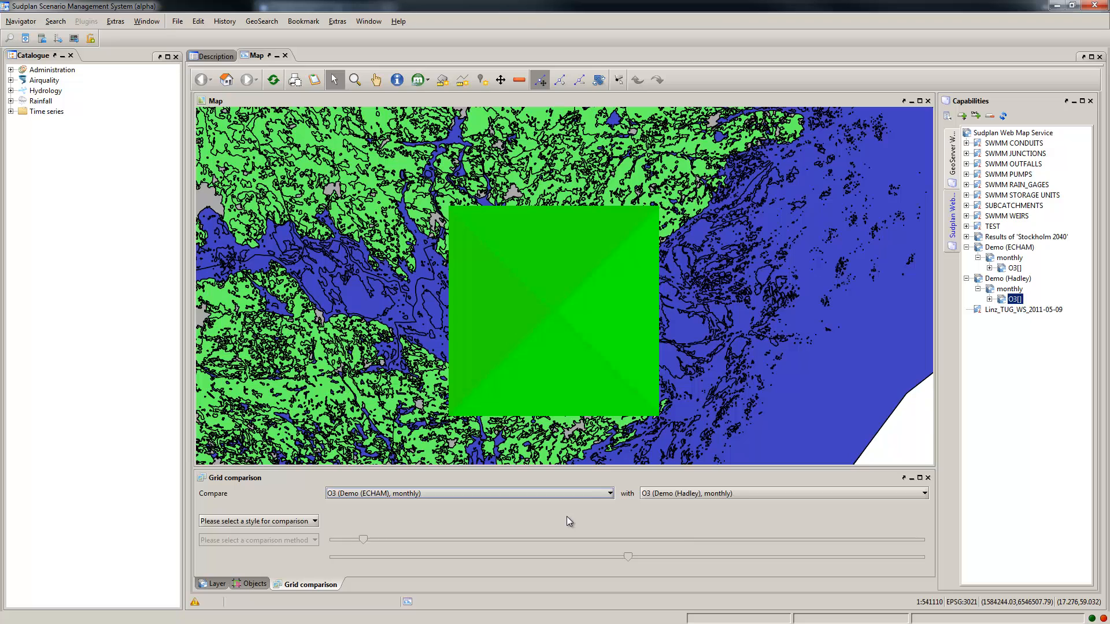
pyautogui.click(315, 522)
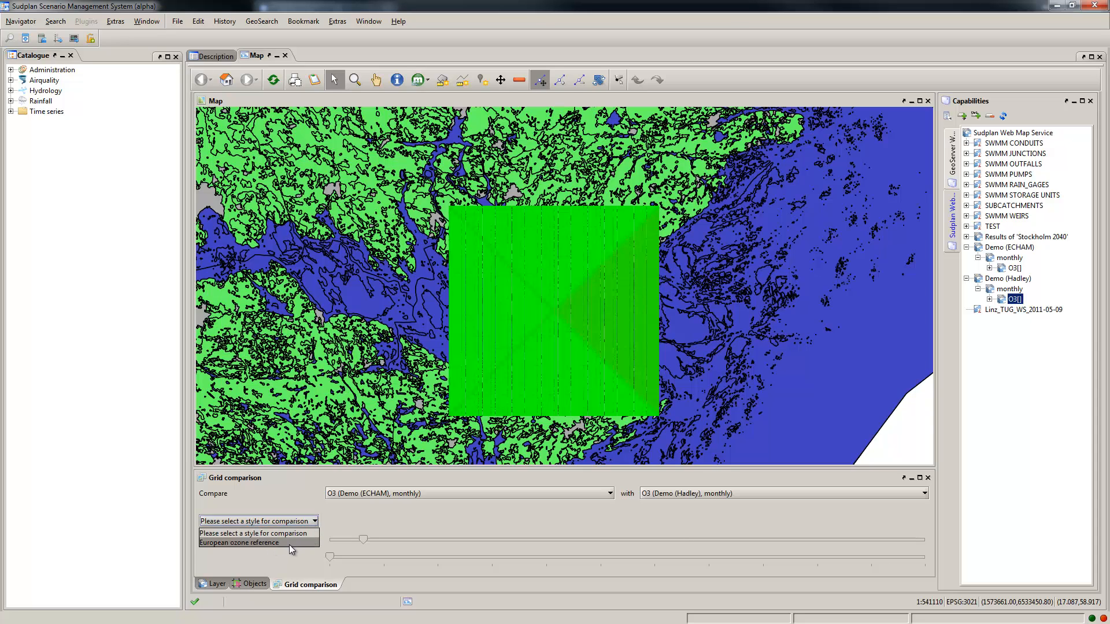
pyautogui.click(292, 543)
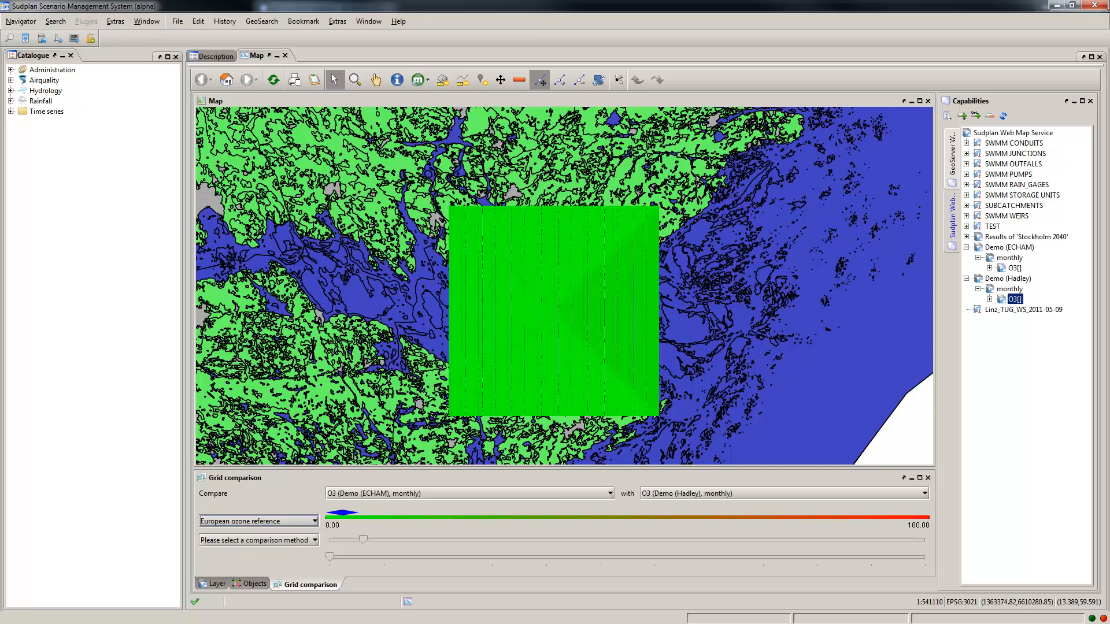
# Step: Start a new layer style in the options and name it Demo
pyautogui.click(118, 24)
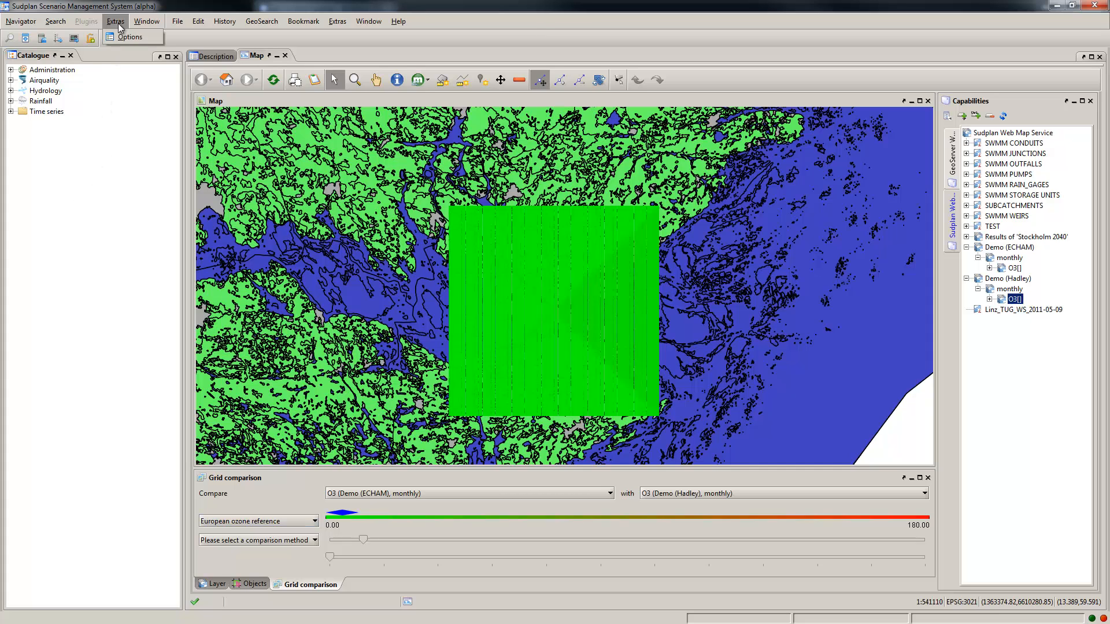
pyautogui.click(124, 36)
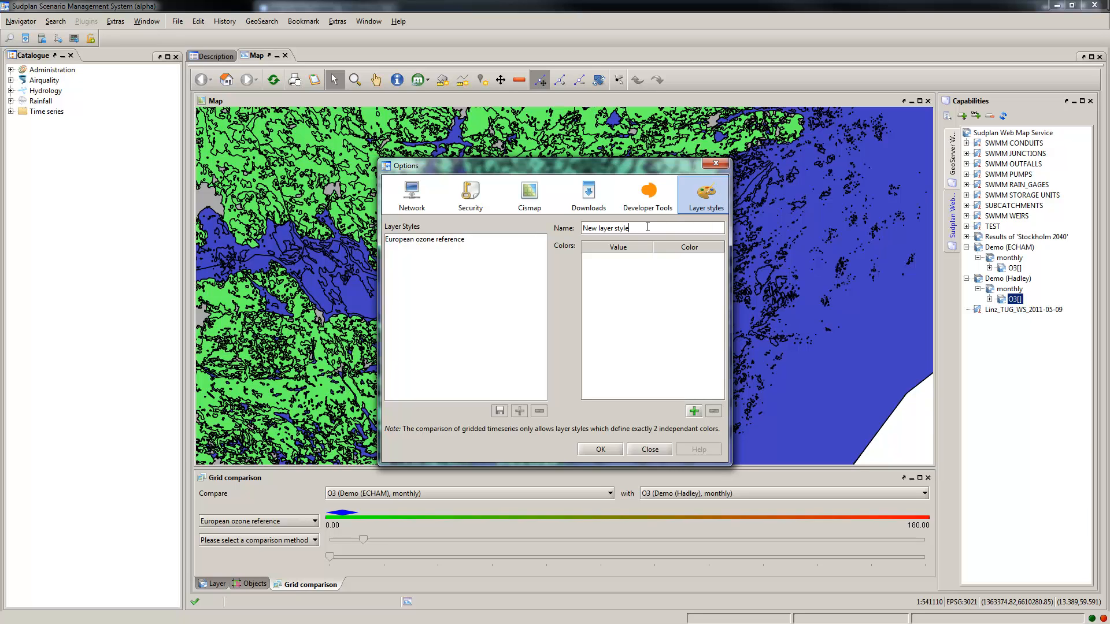
pyautogui.moveTo(647, 227); pyautogui.dragTo(582, 228)
pyautogui.write('Demo')
# Step: Add two color entries to the Demo layer style and set the second one to red (RGB 255, 0, 0)
pyautogui.click(696, 411)
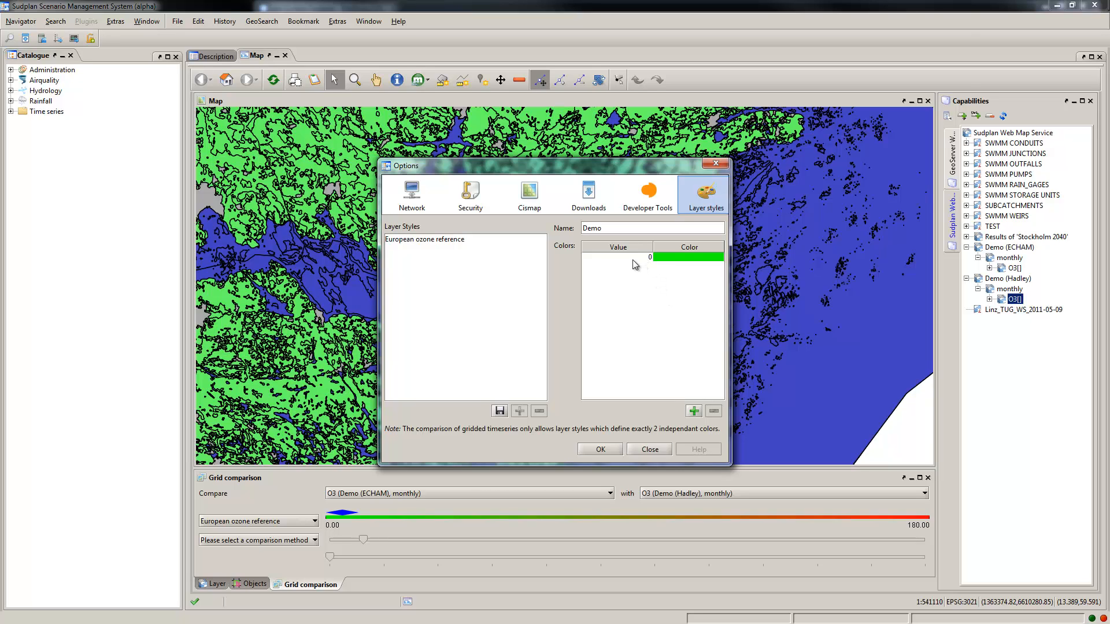
pyautogui.click(694, 411)
pyautogui.click(672, 268)
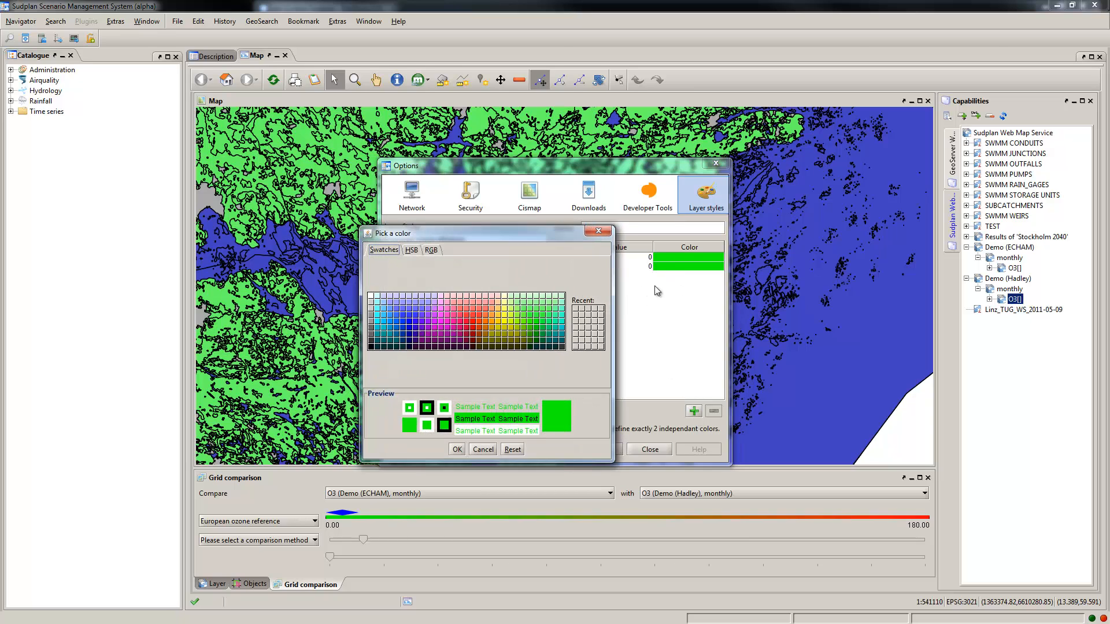
pyautogui.click(474, 326)
pyautogui.click(432, 251)
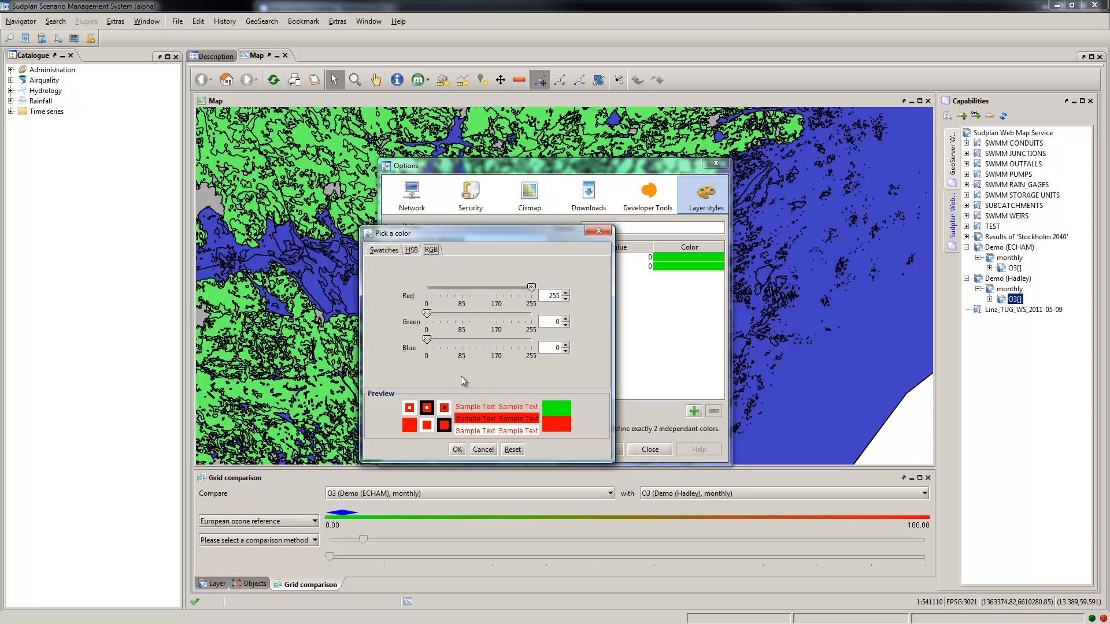
pyautogui.click(457, 450)
# Step: Set the red entry's value to 10, save the layer style and select Demo to check it
pyautogui.doubleClick(585, 267)
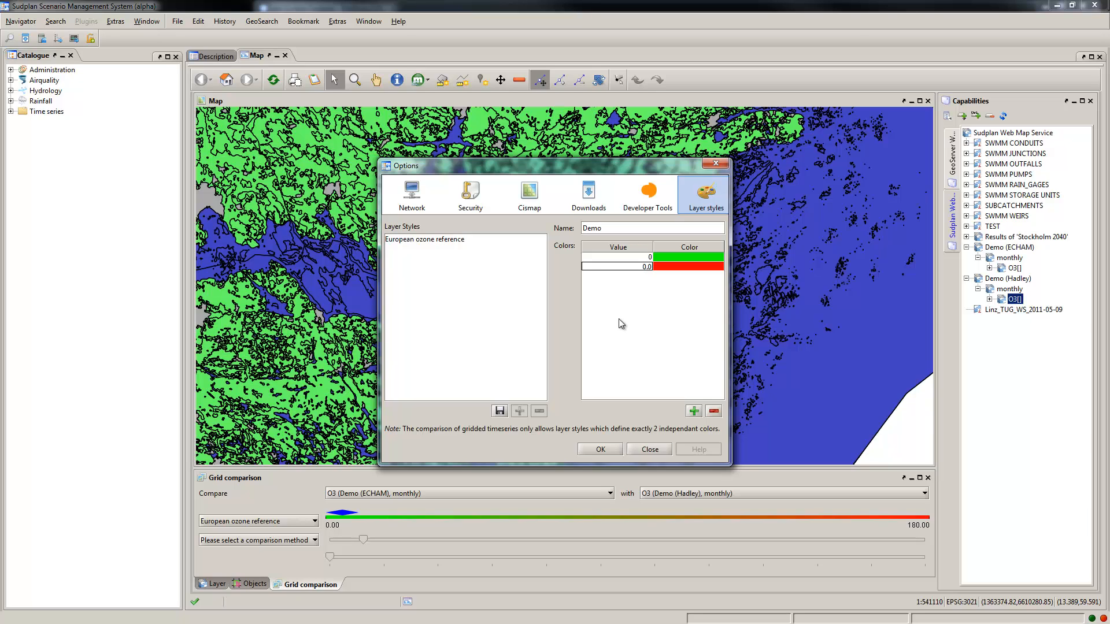
pyautogui.write('1')
pyautogui.press('Return')
pyautogui.click(500, 411)
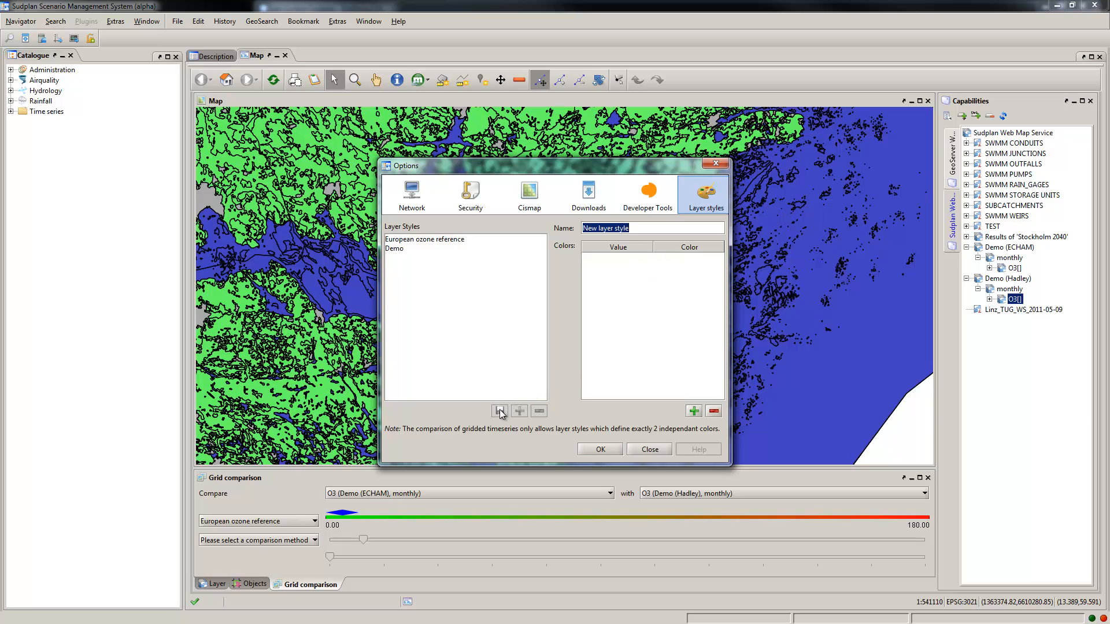
pyautogui.click(411, 249)
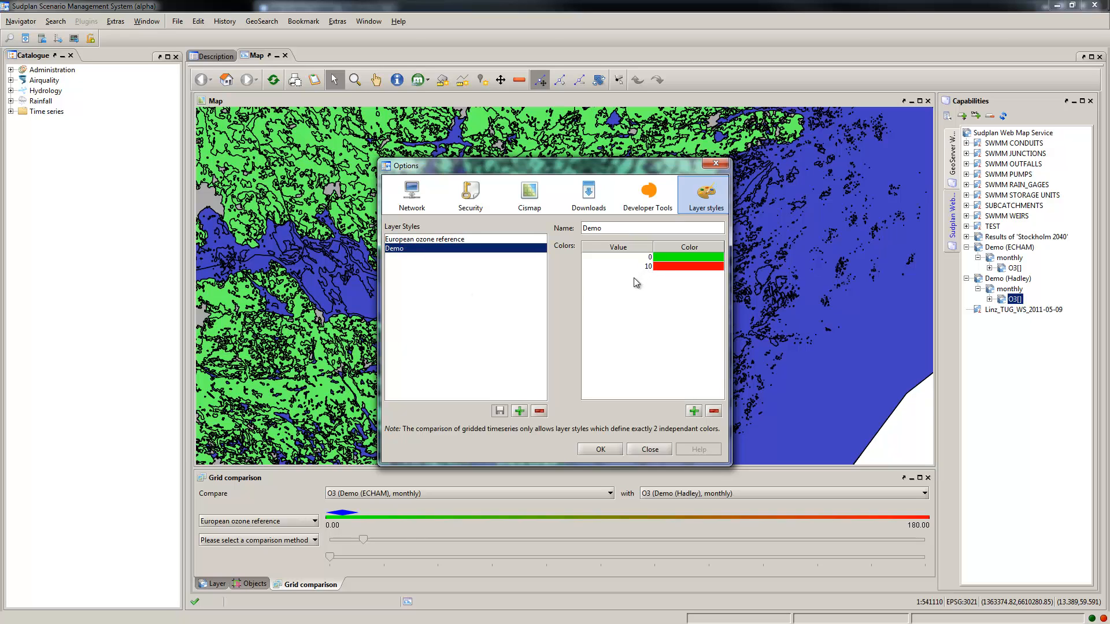
# Step: Accept the options and apply the Demo style to the grid comparison
pyautogui.click(601, 449)
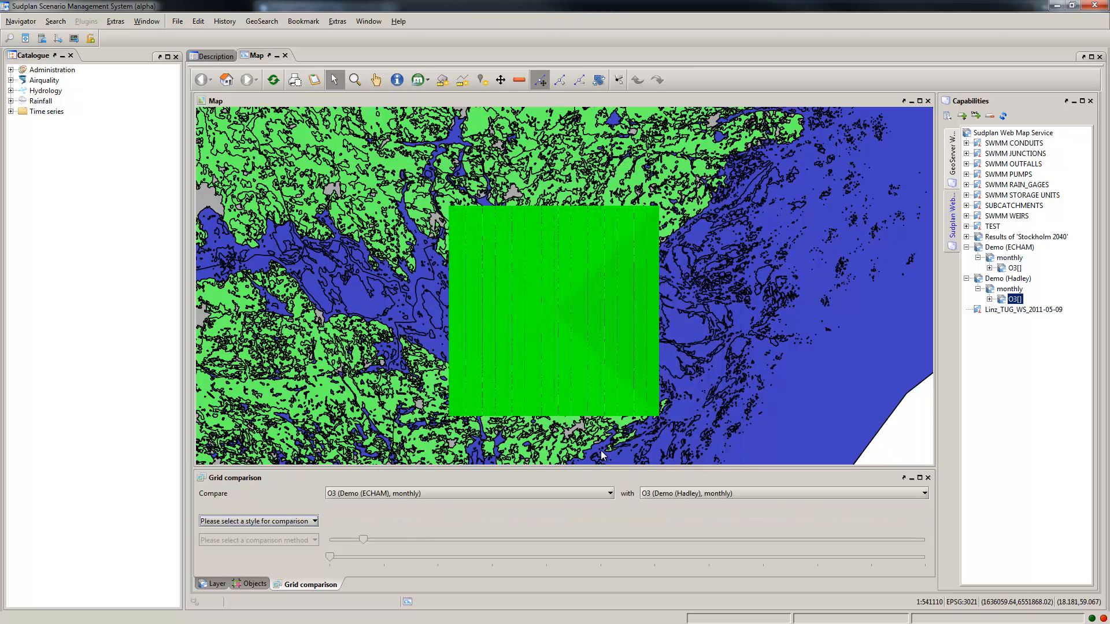
pyautogui.click(300, 522)
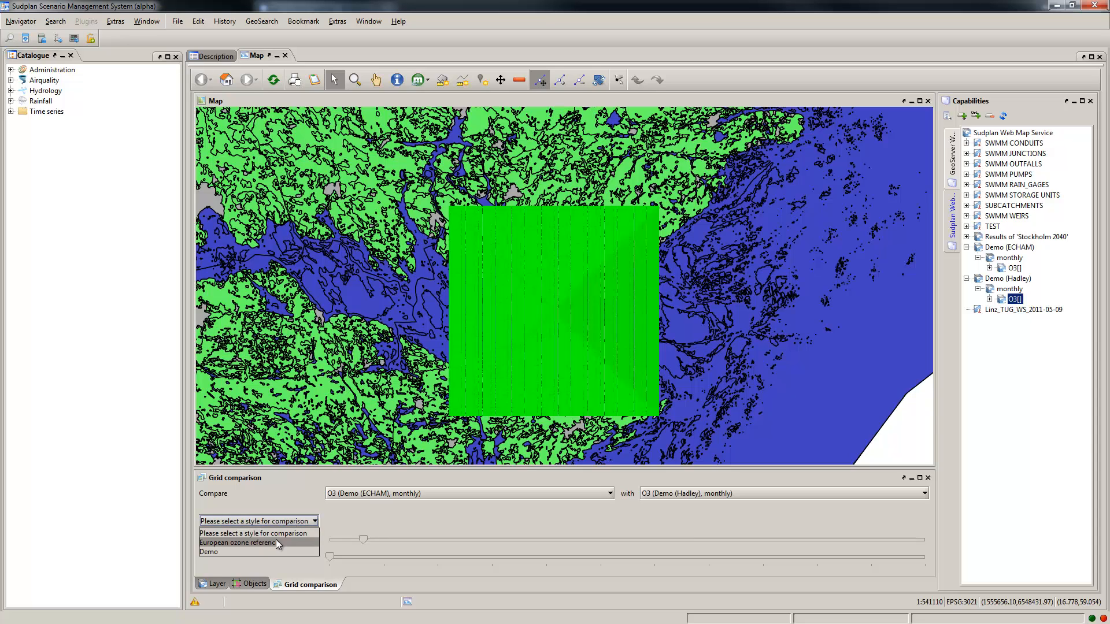
pyautogui.click(270, 552)
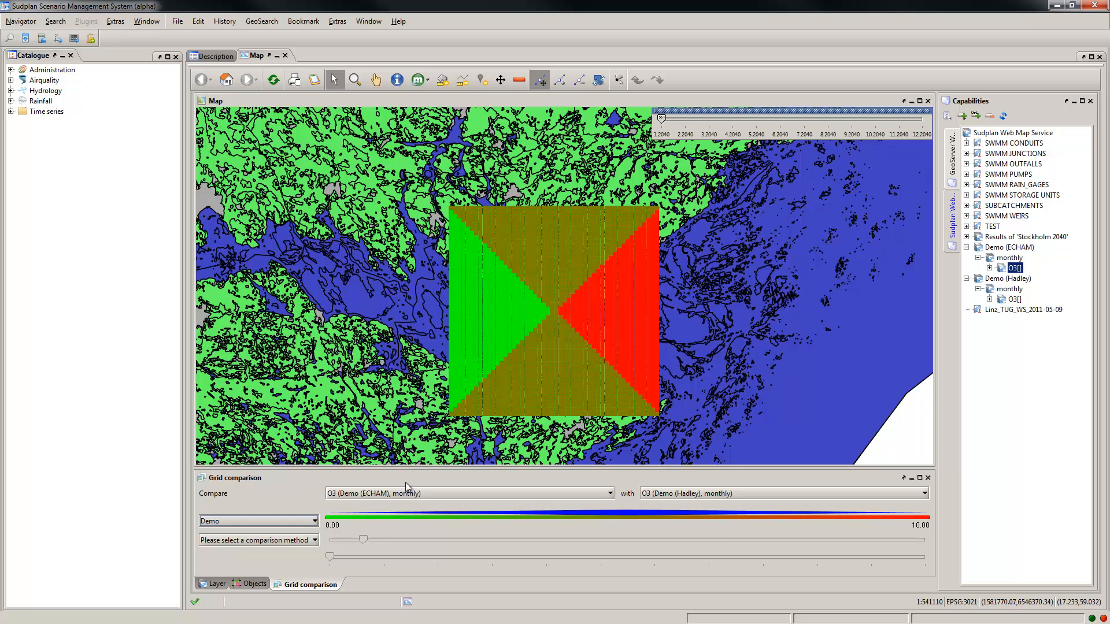
# Step: Select the lower O3 layer in the layer list and scrub its time slider between 1.2040 and 12.2040, ending at 12.2040
pyautogui.click(213, 585)
pyautogui.click(261, 518)
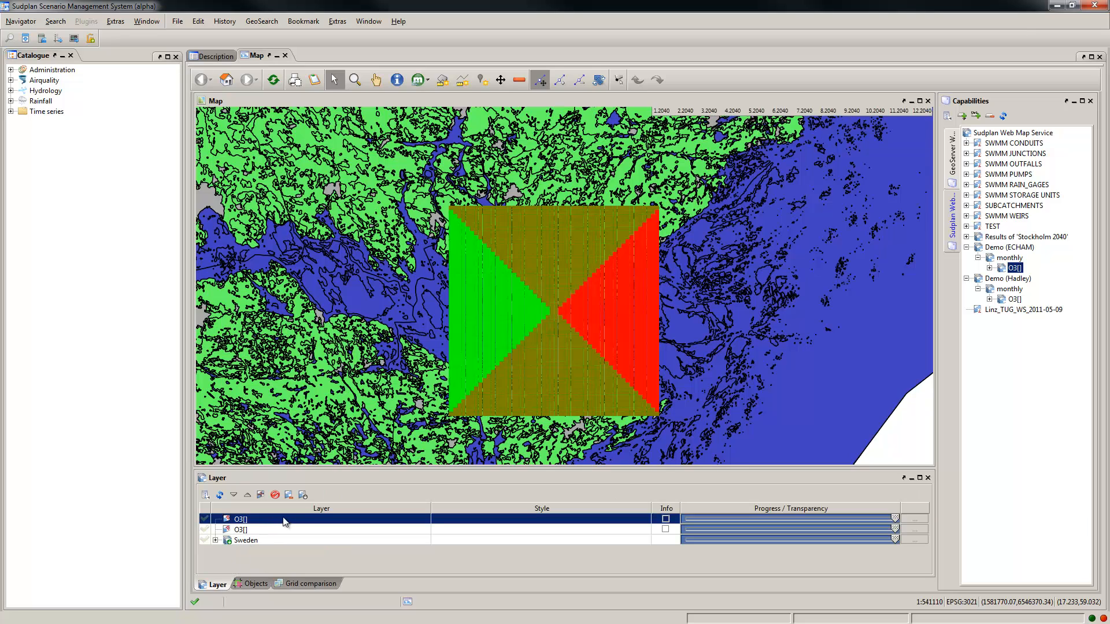
pyautogui.click(289, 531)
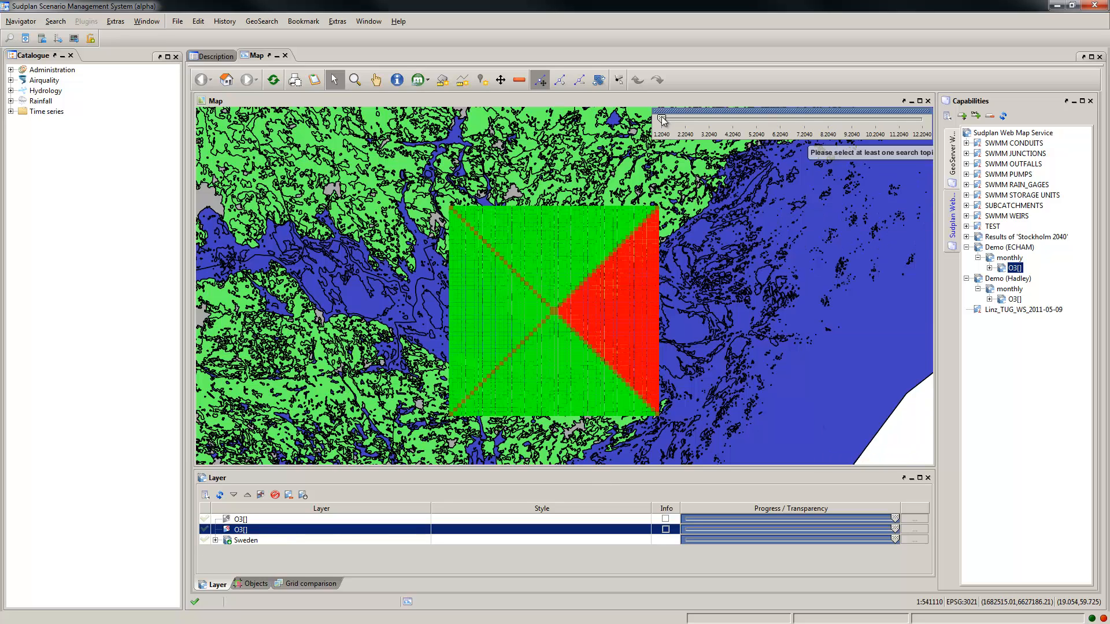
pyautogui.moveTo(667, 120); pyautogui.dragTo(930, 124)
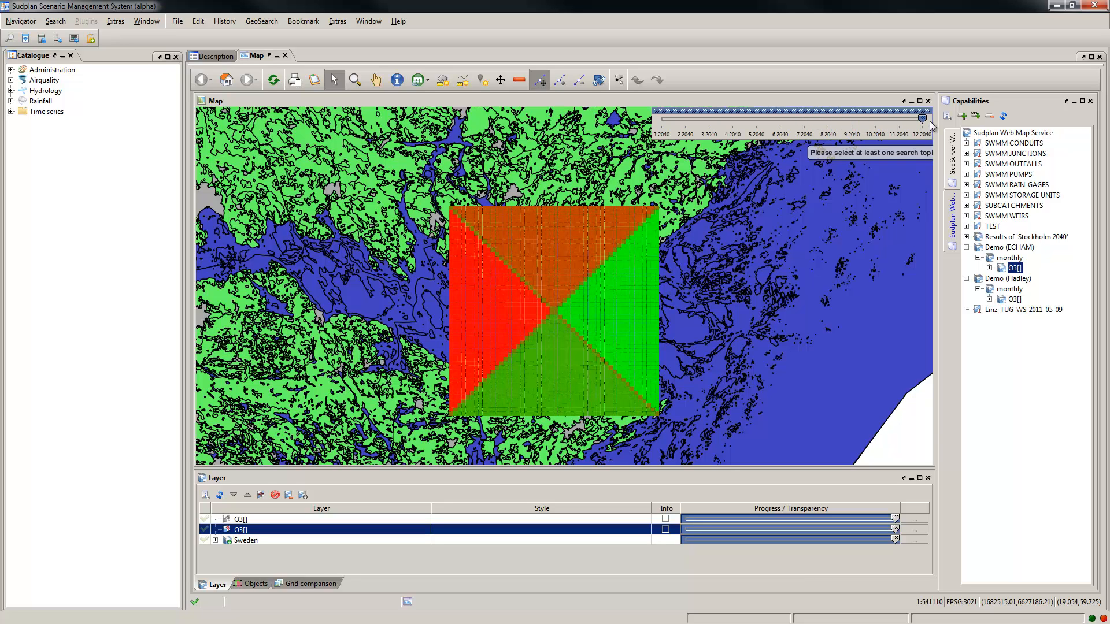
pyautogui.moveTo(930, 125); pyautogui.dragTo(662, 120)
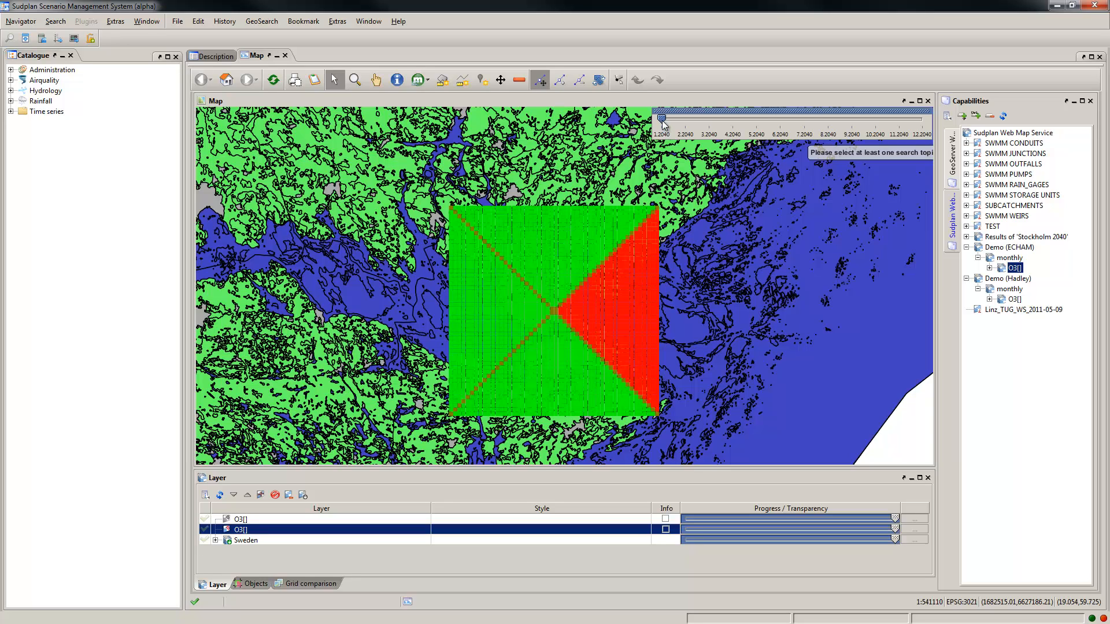
pyautogui.moveTo(663, 123); pyautogui.dragTo(933, 128)
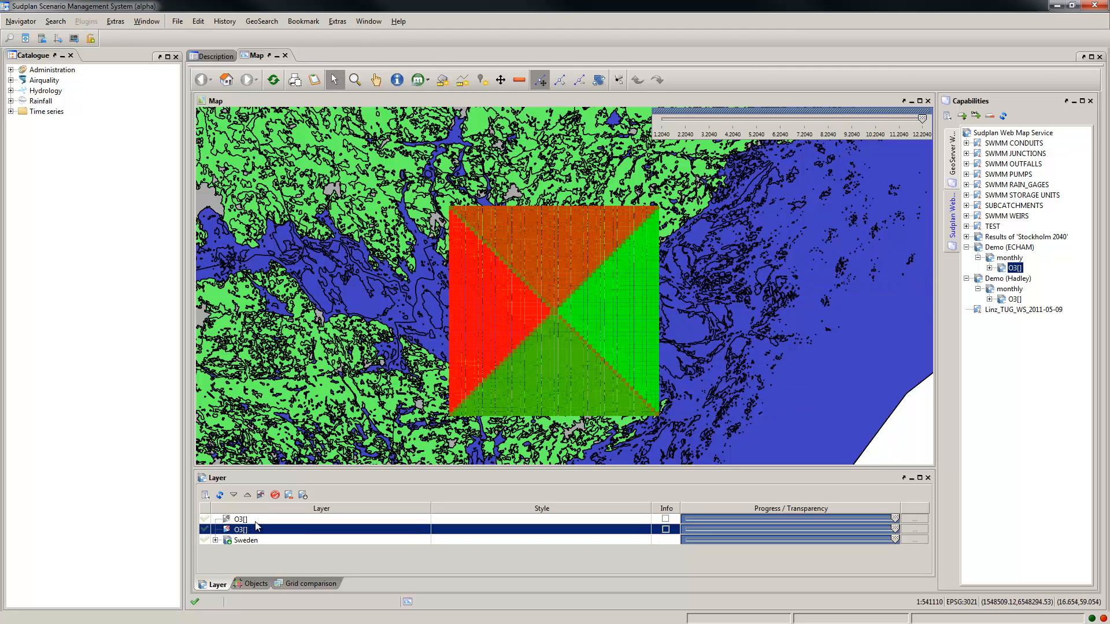
# Step: Show the time slider of the upper O3 layer at 1.2040, and redisplay the lower O3 layer's time slider
pyautogui.click(302, 496)
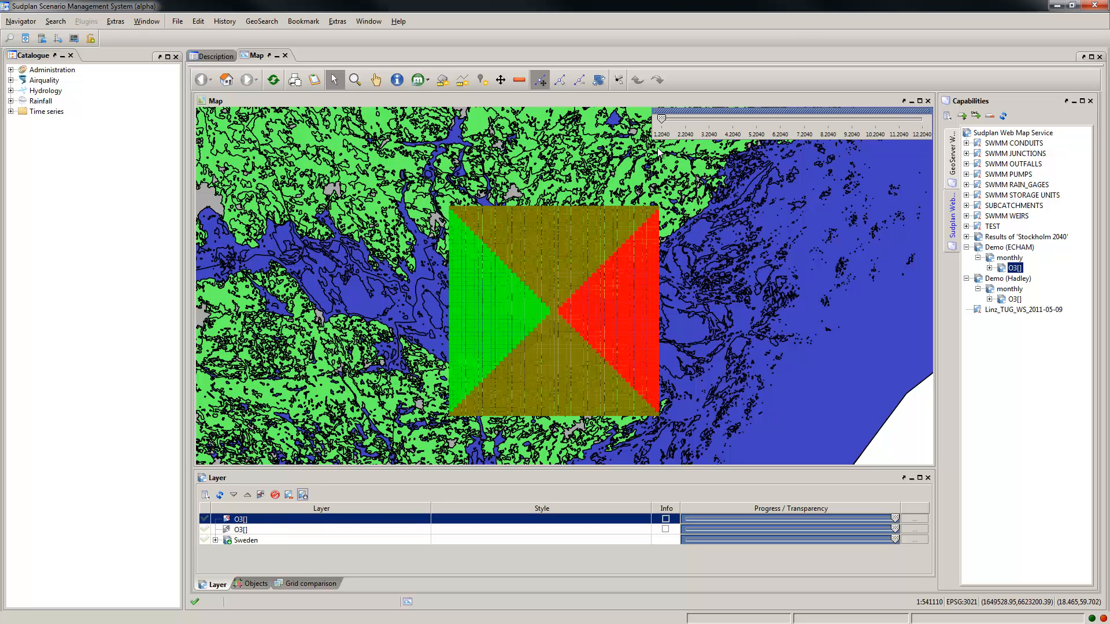
pyautogui.moveTo(662, 119)
pyautogui.mouseDown()
pyautogui.moveTo(924, 128)
pyautogui.moveTo(659, 123)
pyautogui.mouseUp()
pyautogui.click(279, 529)
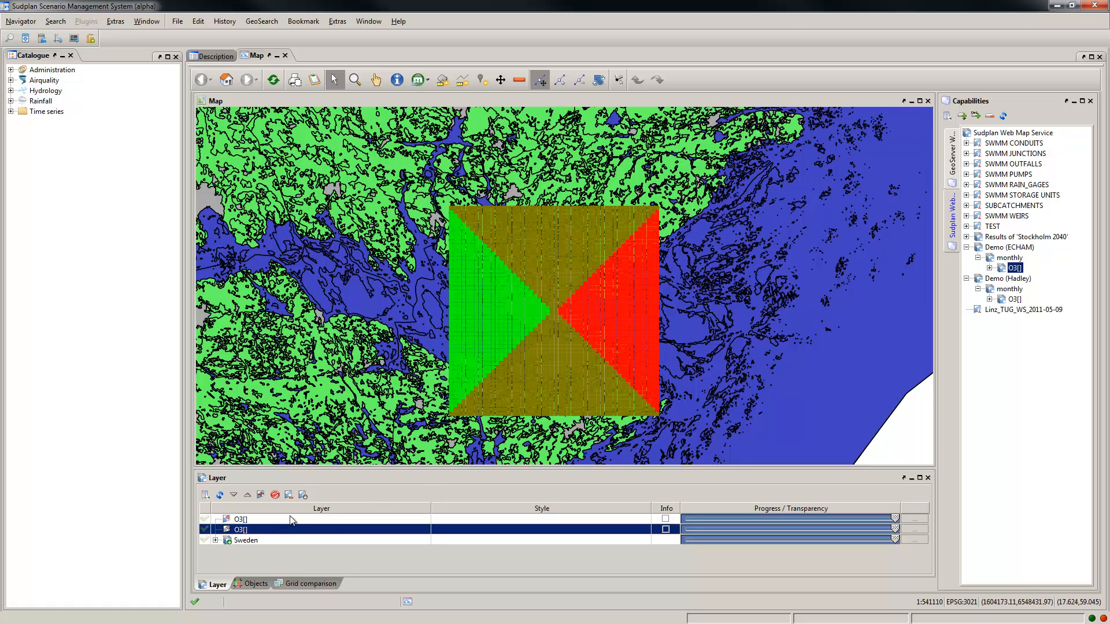
pyautogui.click(304, 495)
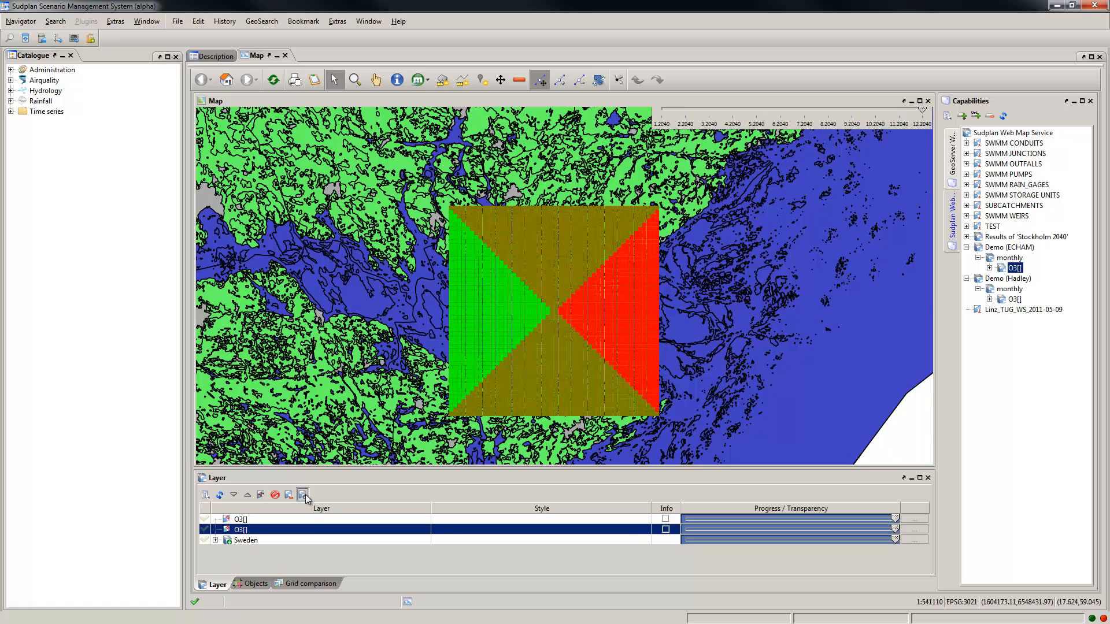
# Step: Compare the ECHAM and Hadley O3 grids with the Average method and check the layer list and map objects for the result
pyautogui.click(307, 584)
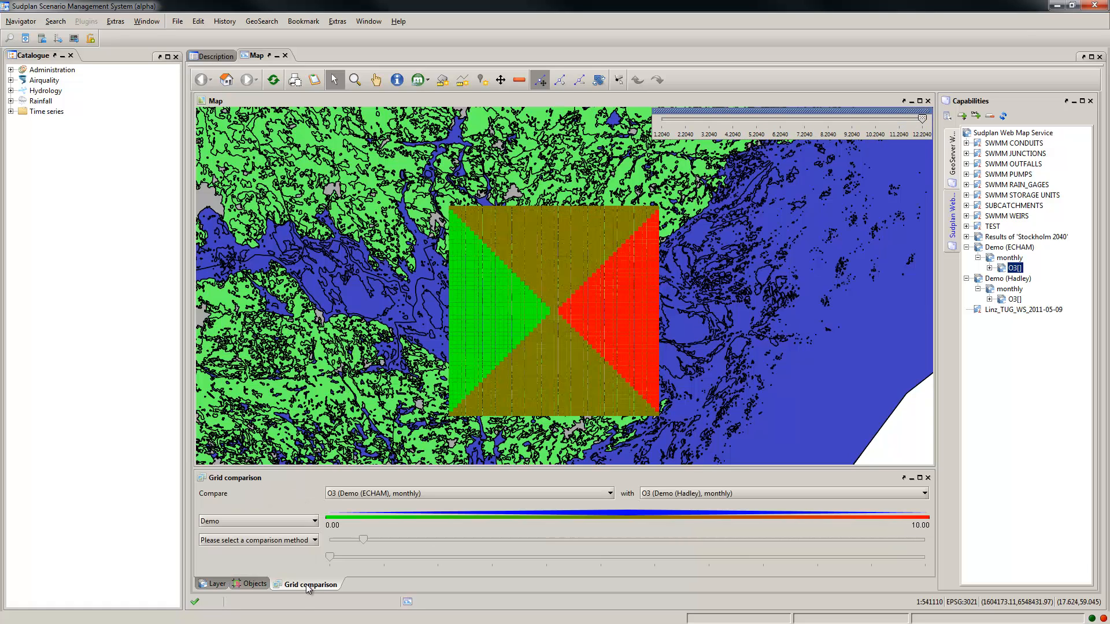
pyautogui.click(293, 543)
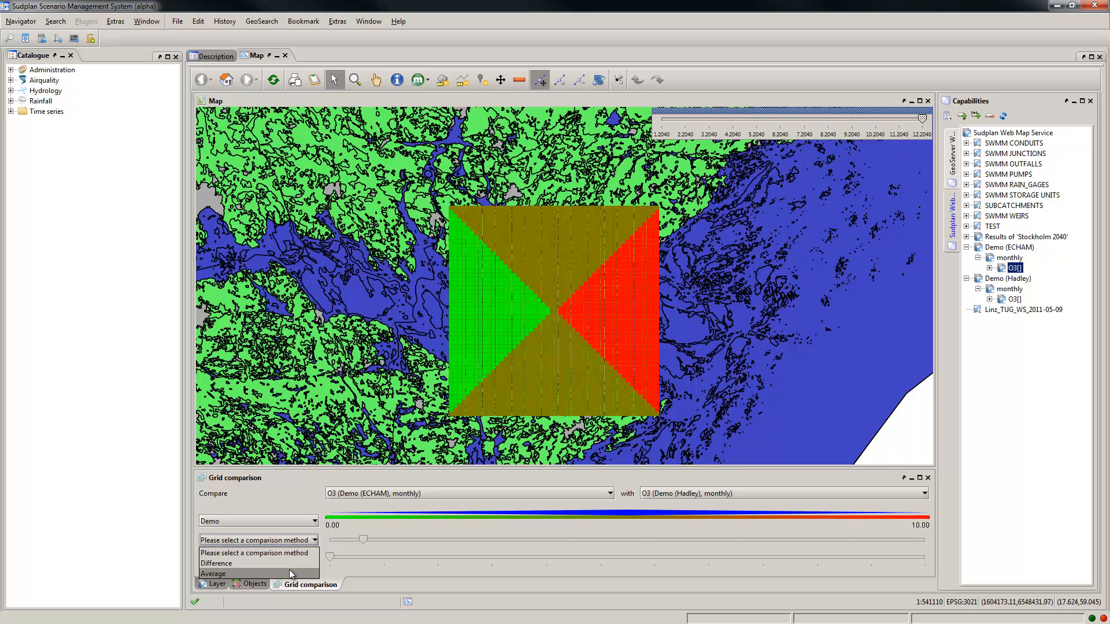
pyautogui.click(289, 572)
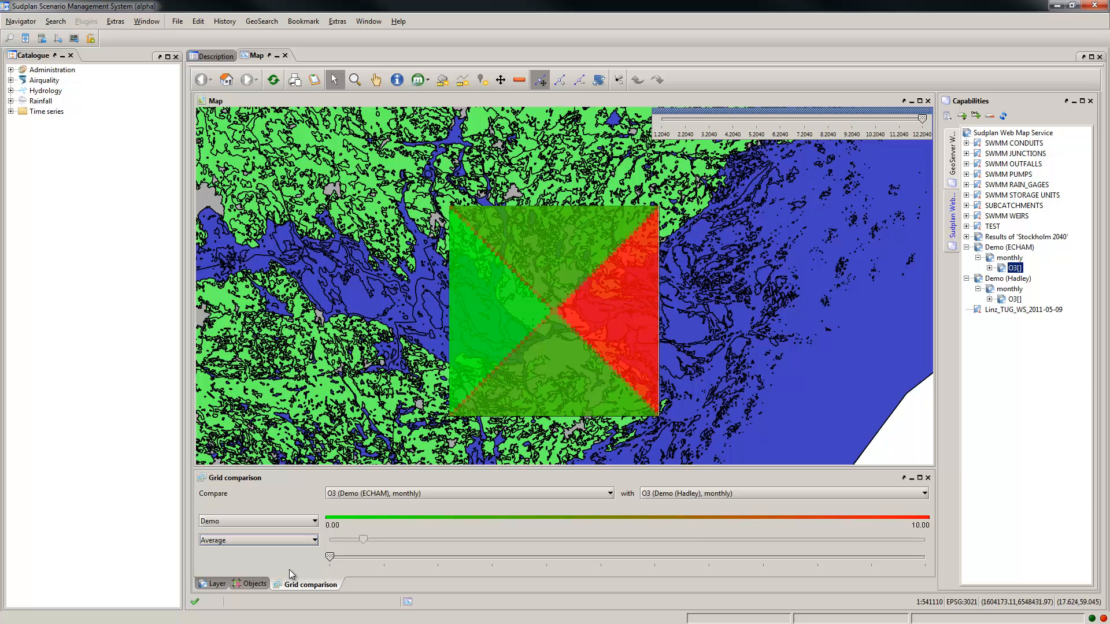
pyautogui.click(208, 586)
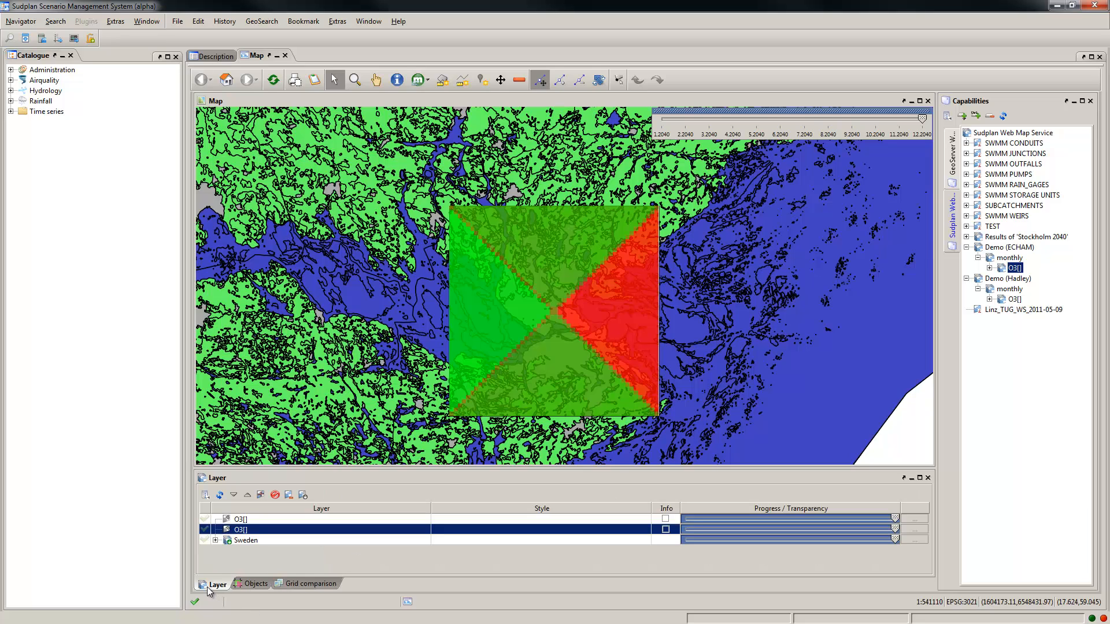
pyautogui.click(257, 585)
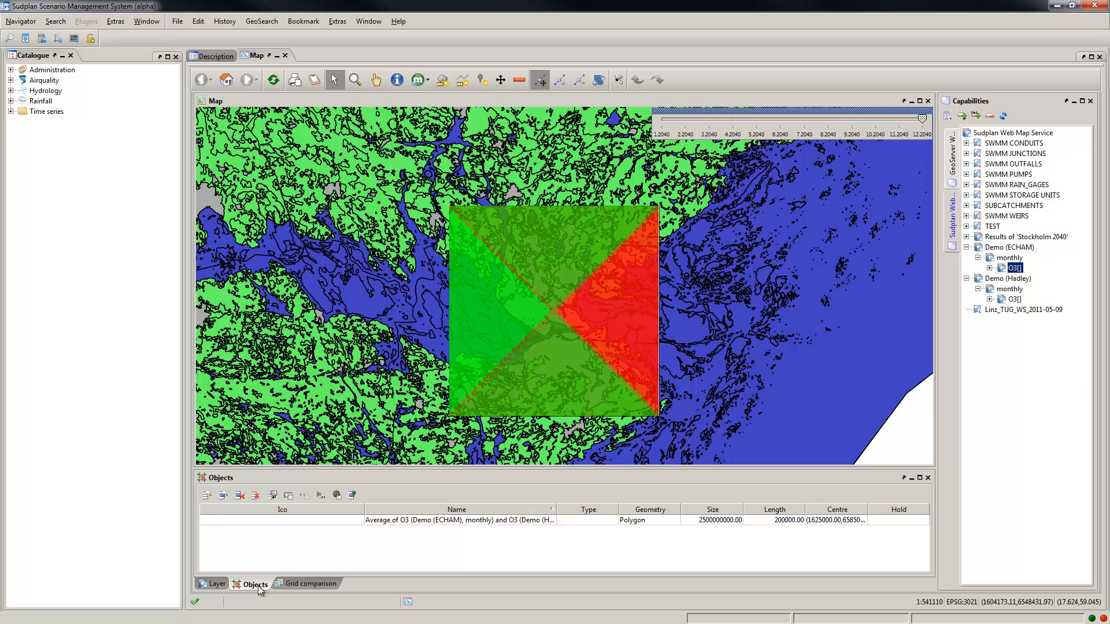
# Step: Scrub the average grid comparison through its time steps to the last one
pyautogui.click(300, 585)
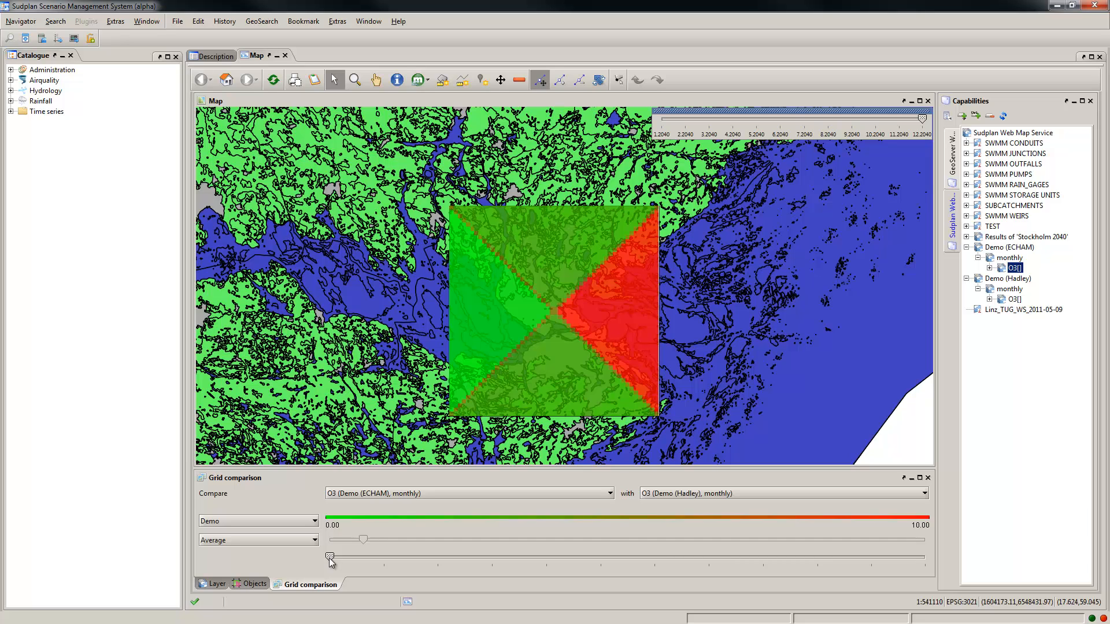
pyautogui.moveTo(330, 559)
pyautogui.mouseDown()
pyautogui.moveTo(513, 542)
pyautogui.moveTo(927, 554)
pyautogui.moveTo(332, 559)
pyautogui.mouseUp()
pyautogui.moveTo(331, 556); pyautogui.dragTo(343, 557)
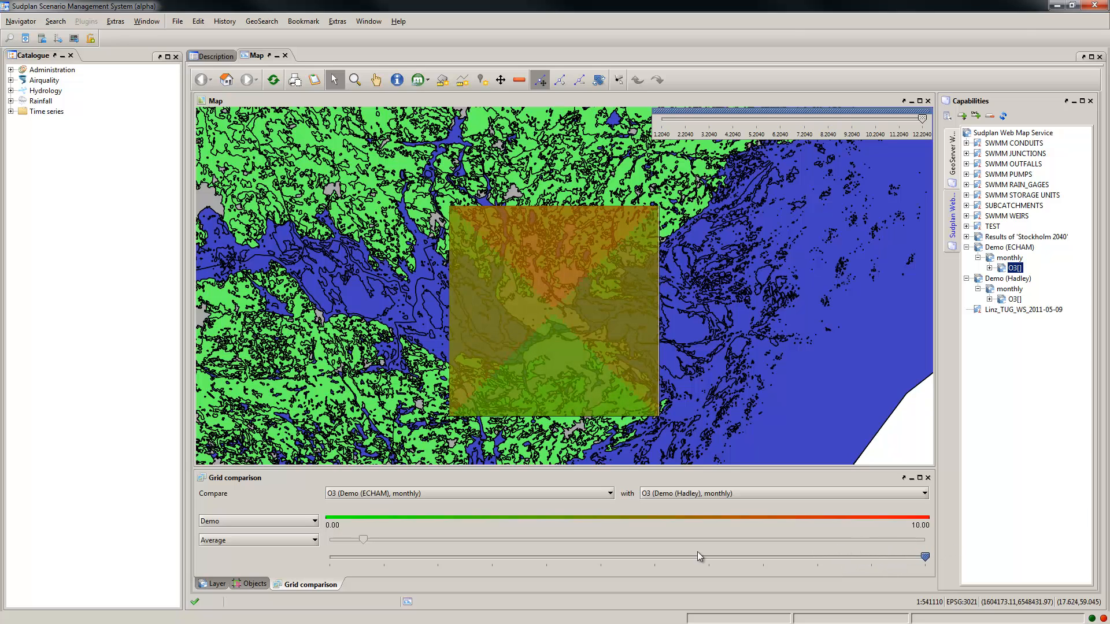
# Step: Switch the grid comparison method to Difference and move the comparison back to its second time step
pyautogui.click(314, 540)
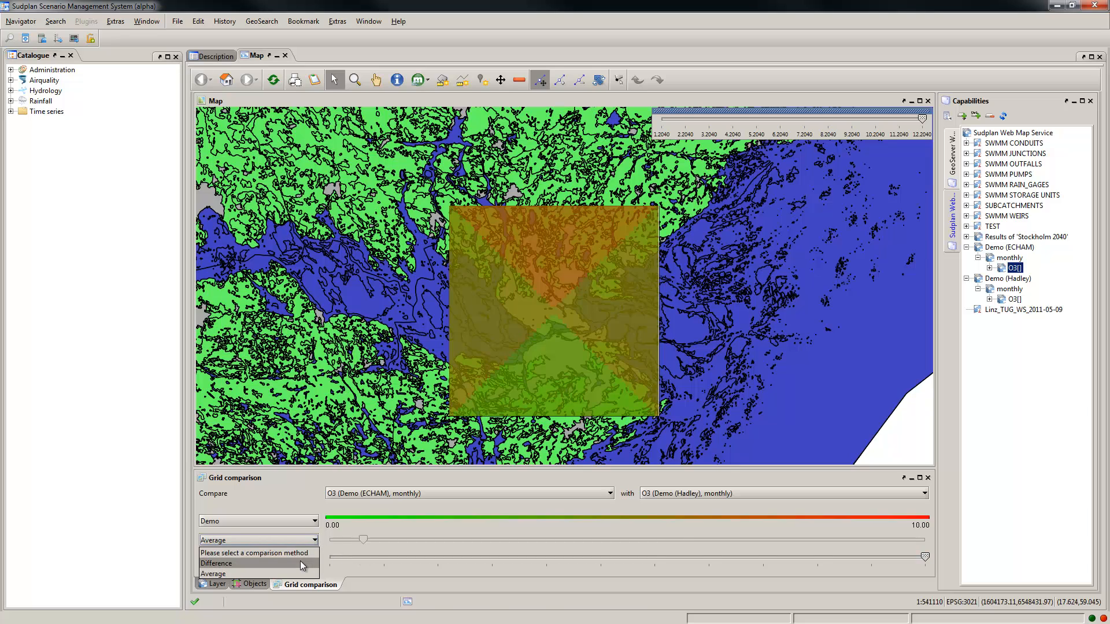
pyautogui.click(300, 560)
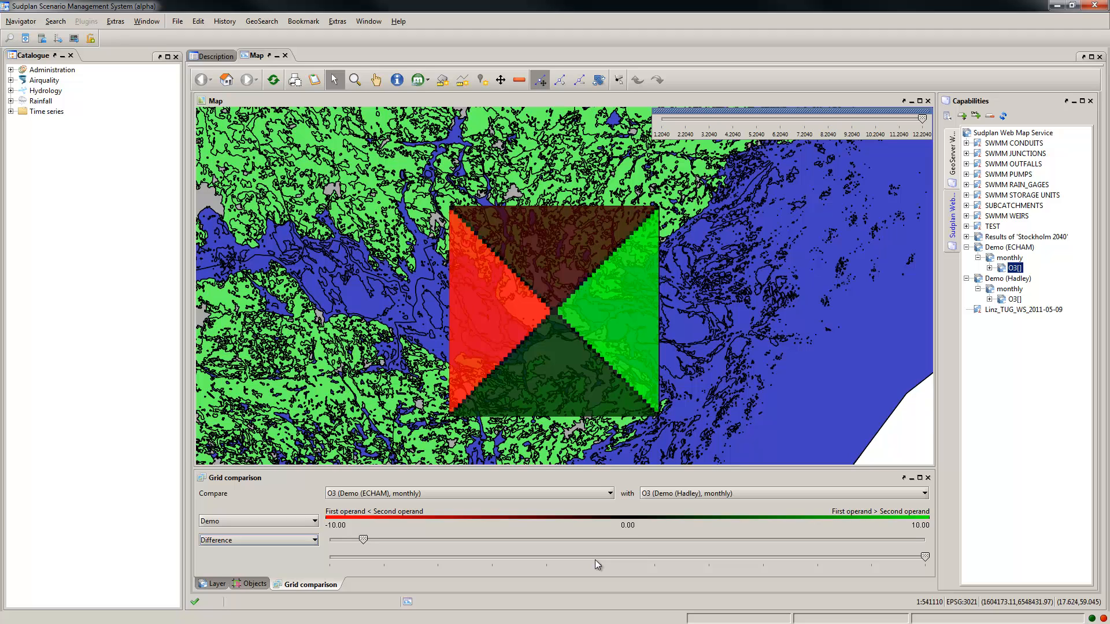
pyautogui.moveTo(925, 556)
pyautogui.mouseDown()
pyautogui.moveTo(339, 555)
pyautogui.moveTo(744, 558)
pyautogui.moveTo(924, 541)
pyautogui.mouseUp()
pyautogui.moveTo(925, 557); pyautogui.dragTo(412, 576)
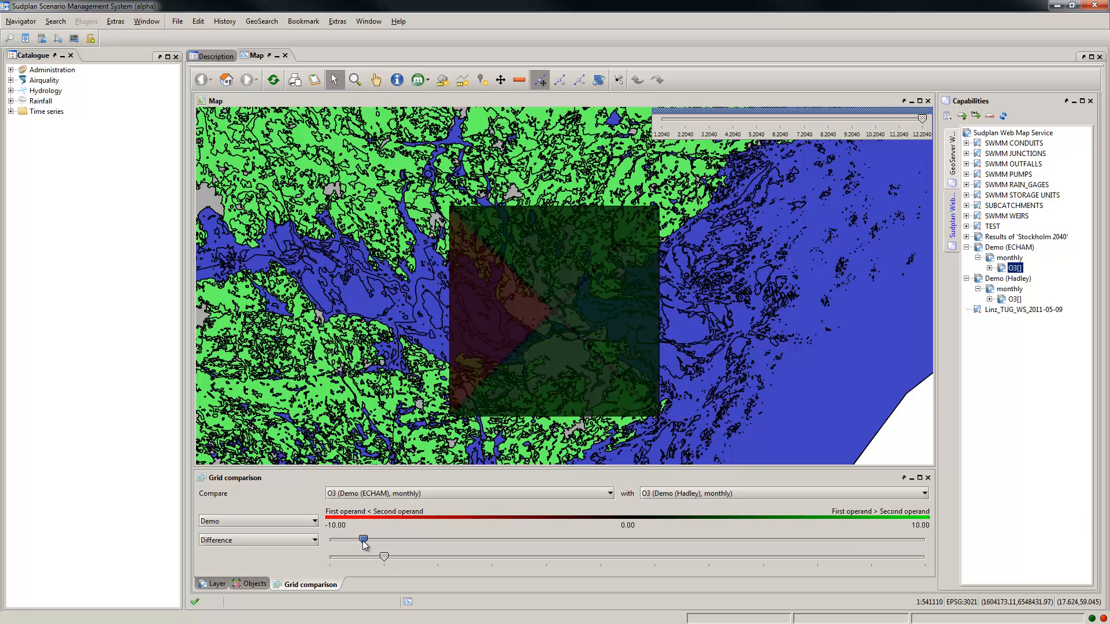
# Step: Narrow the difference colour scale to -5.00 to 5.00 and further to -2.50 to 2.50
pyautogui.moveTo(364, 544); pyautogui.dragTo(399, 541)
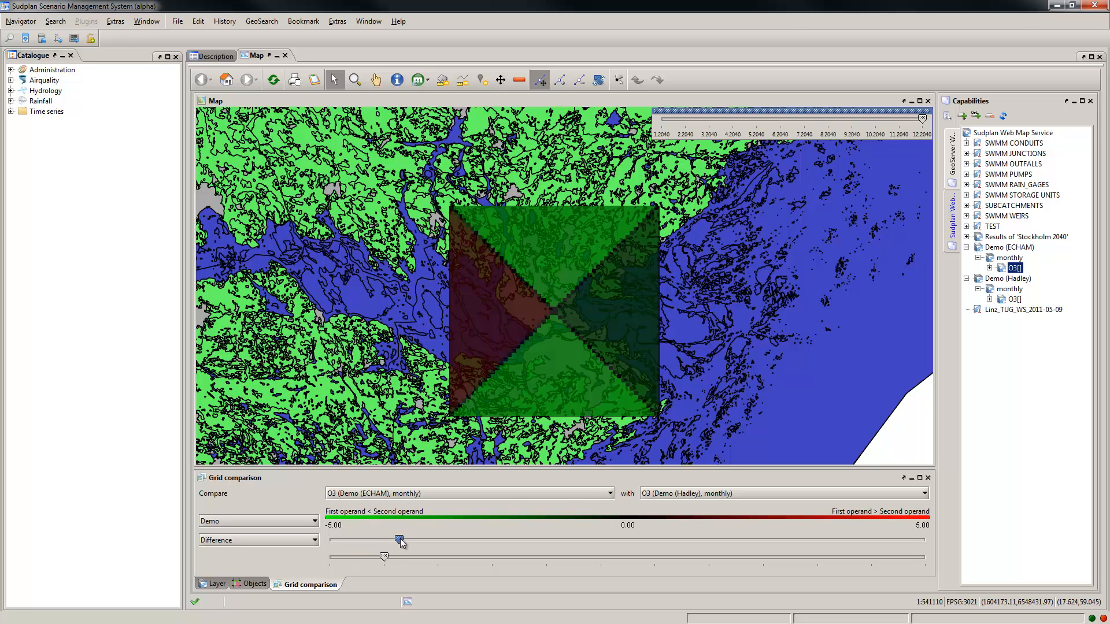
pyautogui.moveTo(402, 539); pyautogui.dragTo(476, 546)
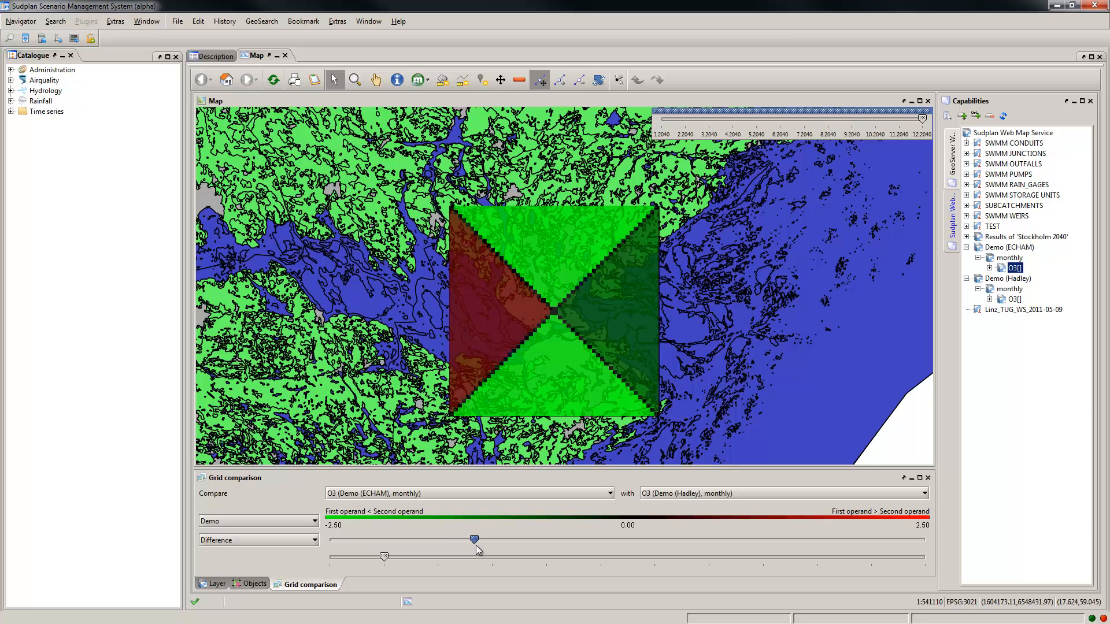